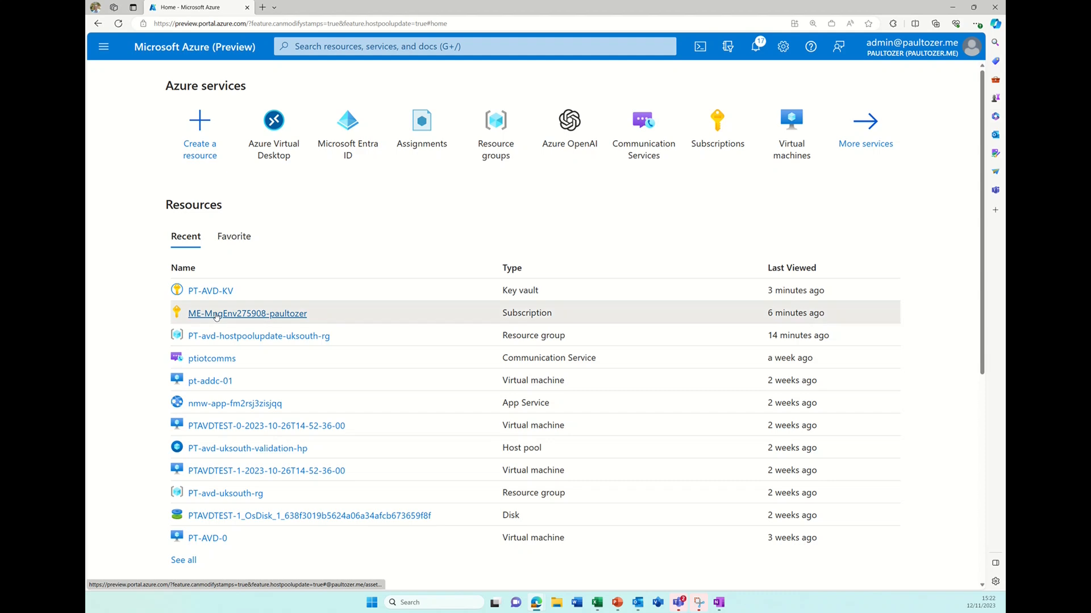
# Step: Start a new role assignment in the access control of the ME-MngEnv275908 subscription
pyautogui.click(216, 316)
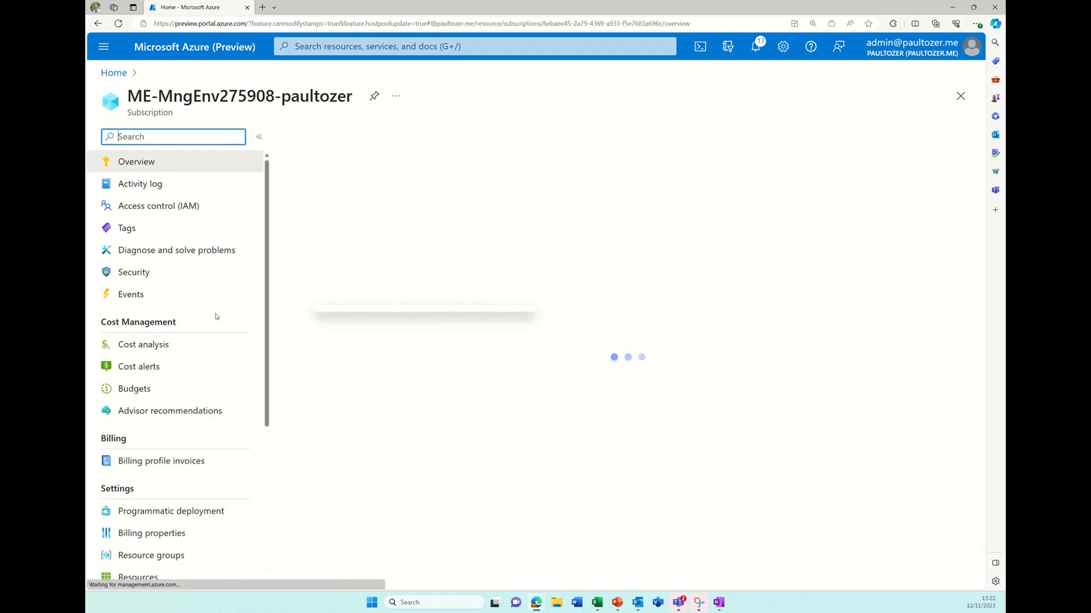
pyautogui.click(160, 206)
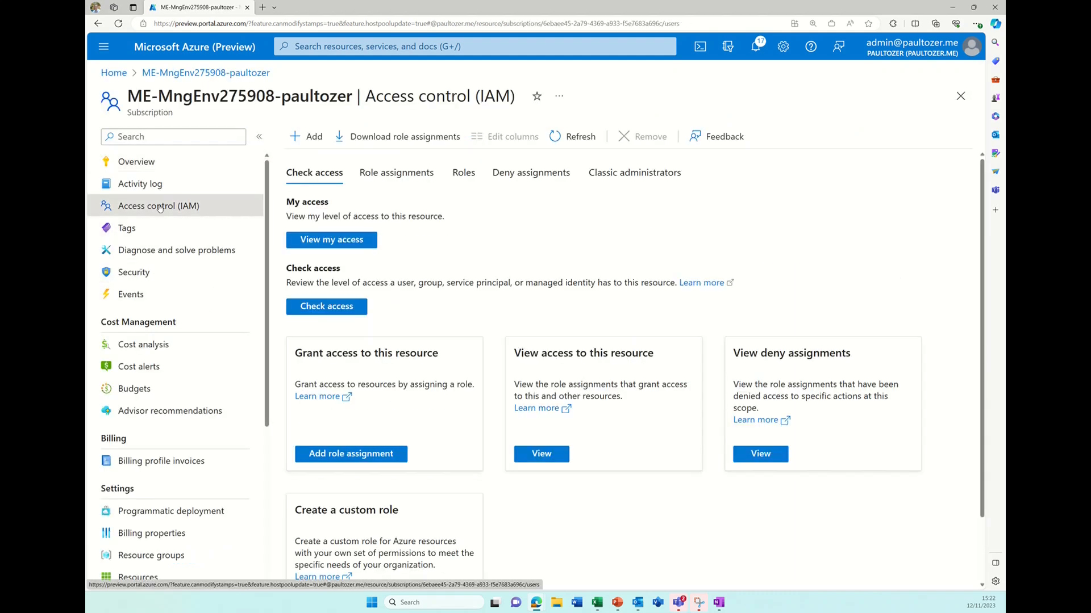
pyautogui.click(305, 139)
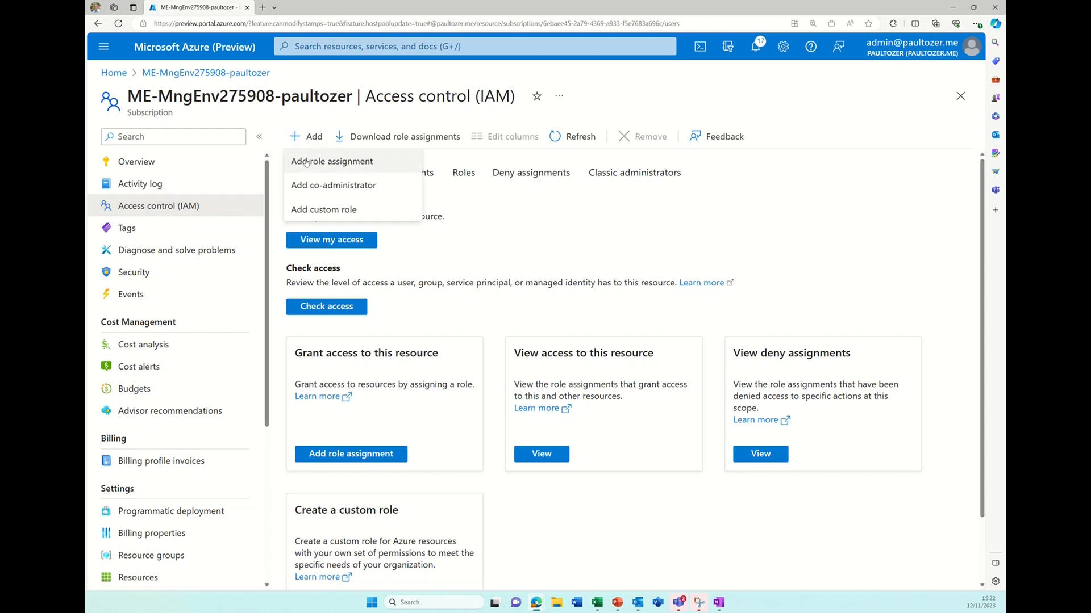
pyautogui.click(307, 163)
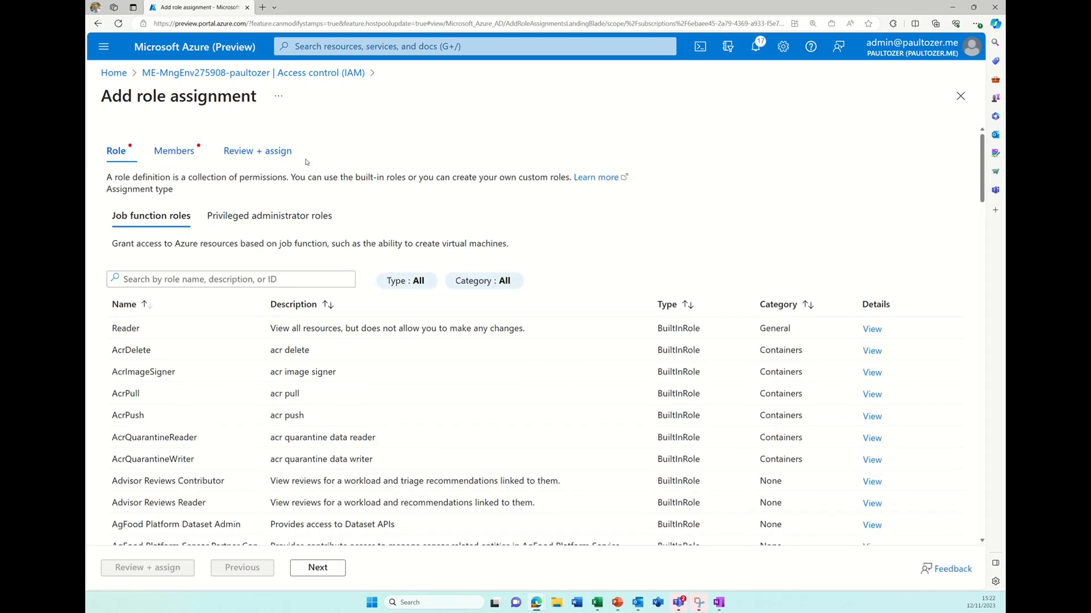
# Step: Search the job function roles for "desktop" and choose Desktop Virtualization Virtual Machine Contributor as the role to assign
pyautogui.click(274, 279)
pyautogui.write('desktop')
pyautogui.moveTo(278, 307); pyautogui.dragTo(373, 310)
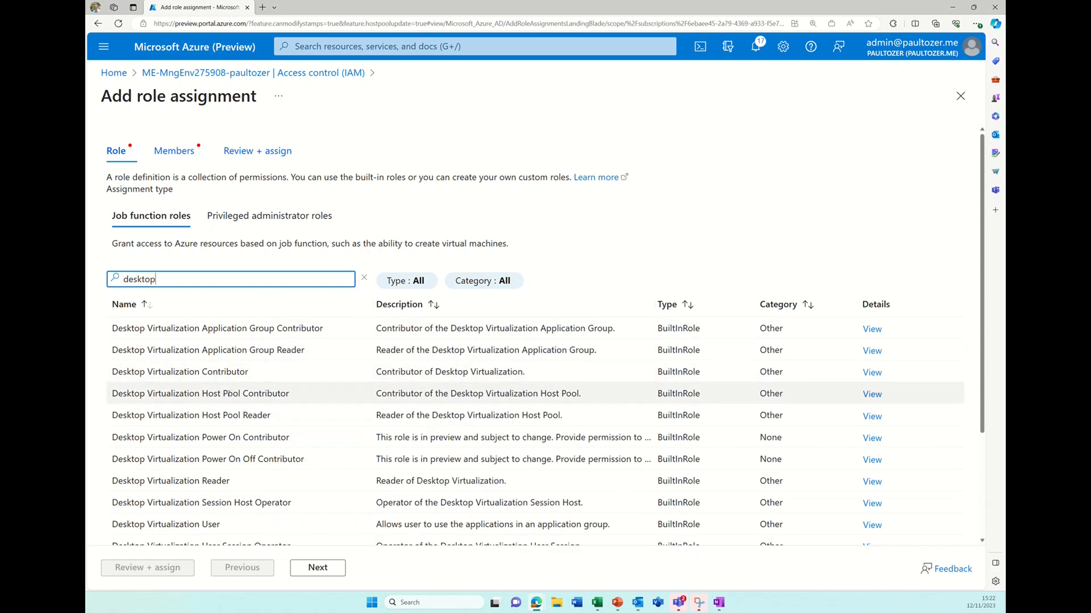
pyautogui.scroll(-1, 232, 382)
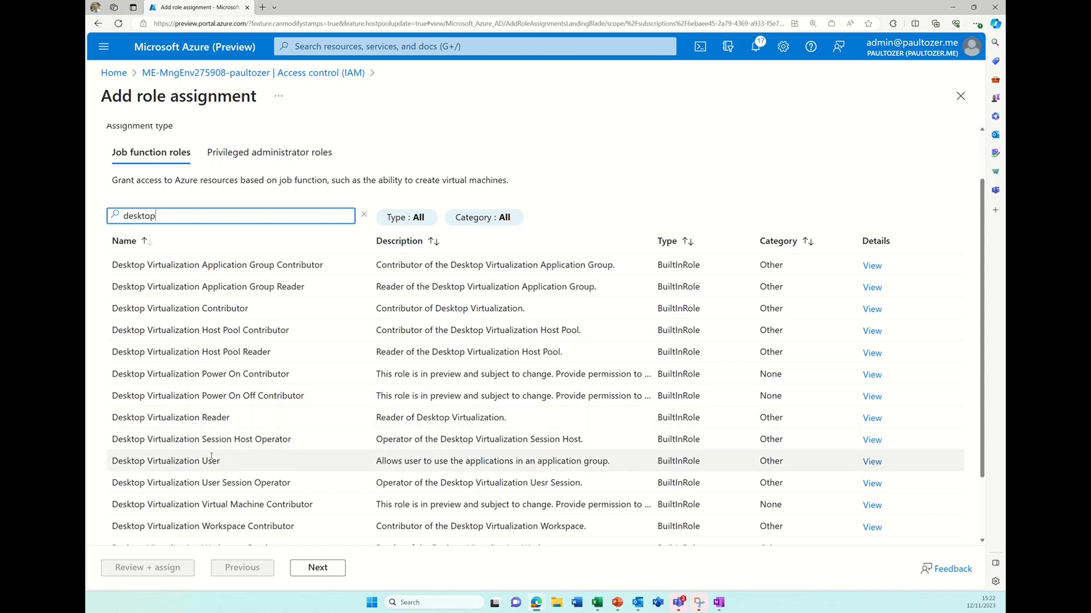
pyautogui.click(219, 503)
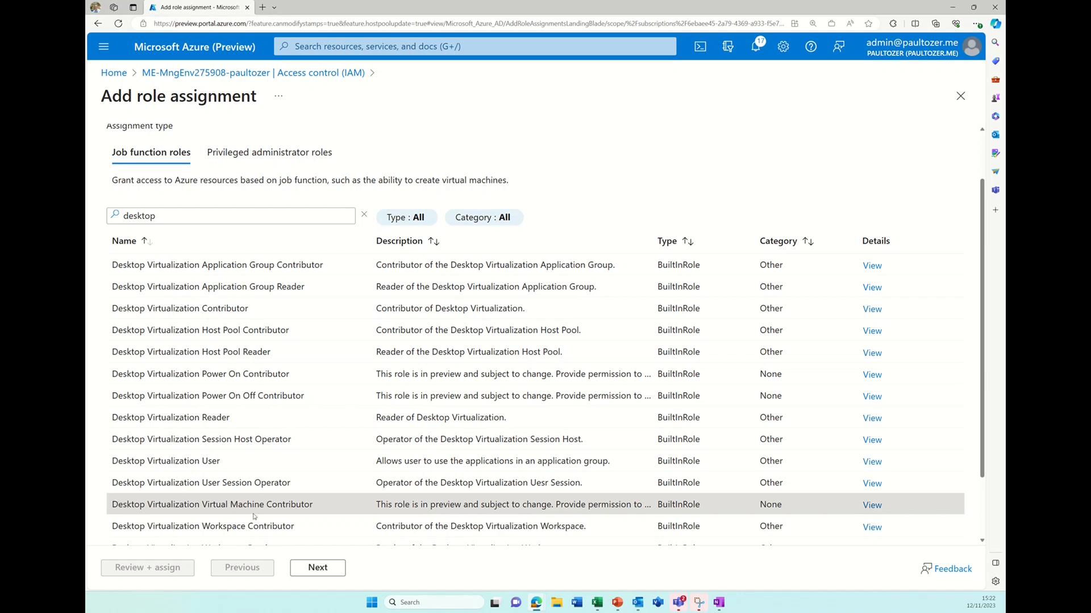
pyautogui.click(316, 569)
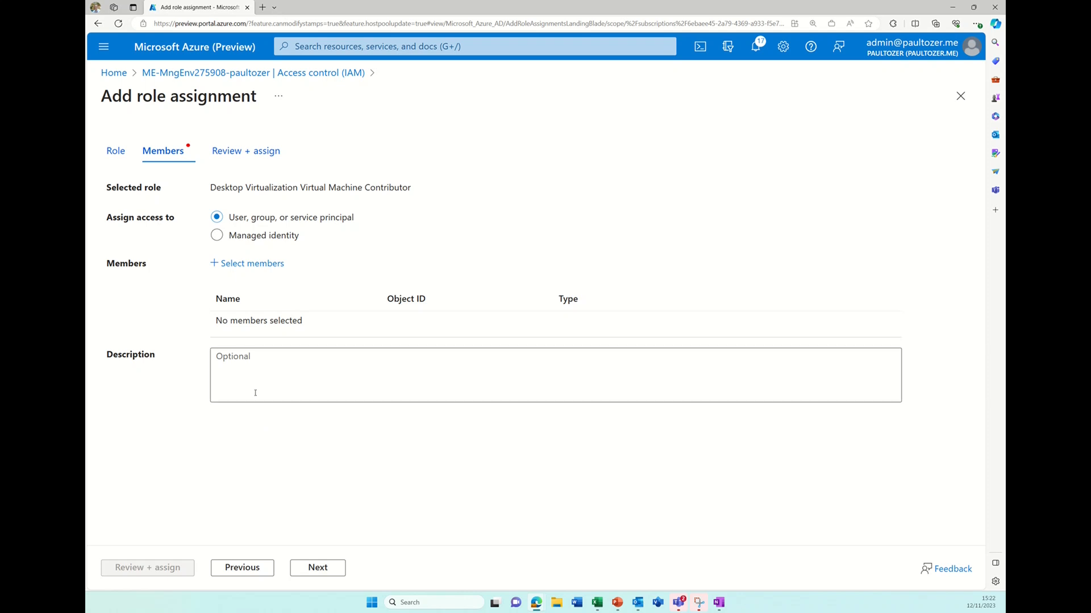
# Step: Add the Azure Virtual Desktop service principal as the member, and review and submit the role assignment
pyautogui.click(234, 264)
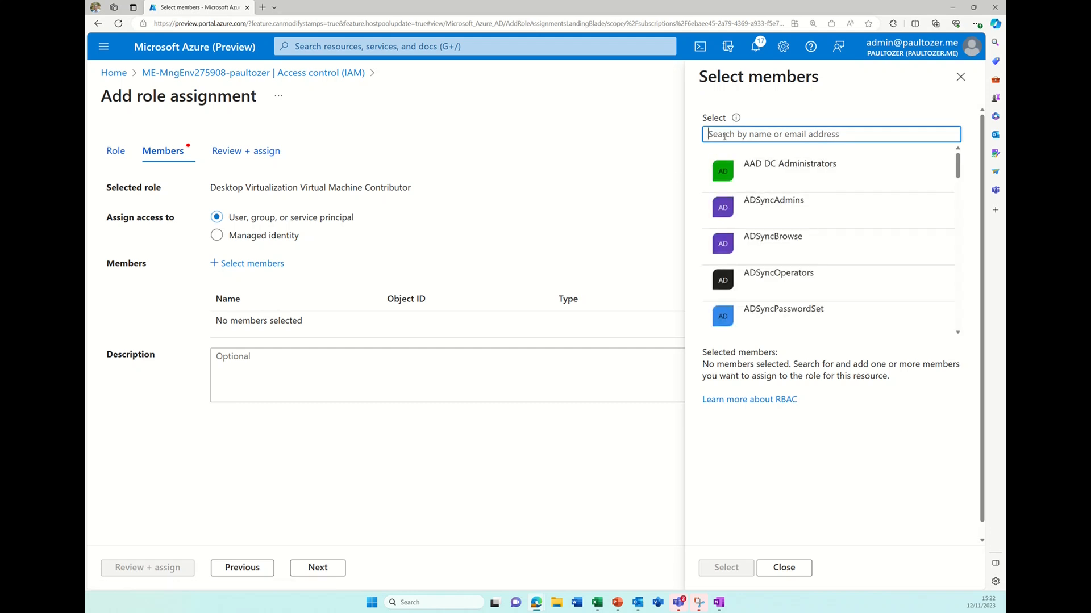
pyautogui.write('azure v')
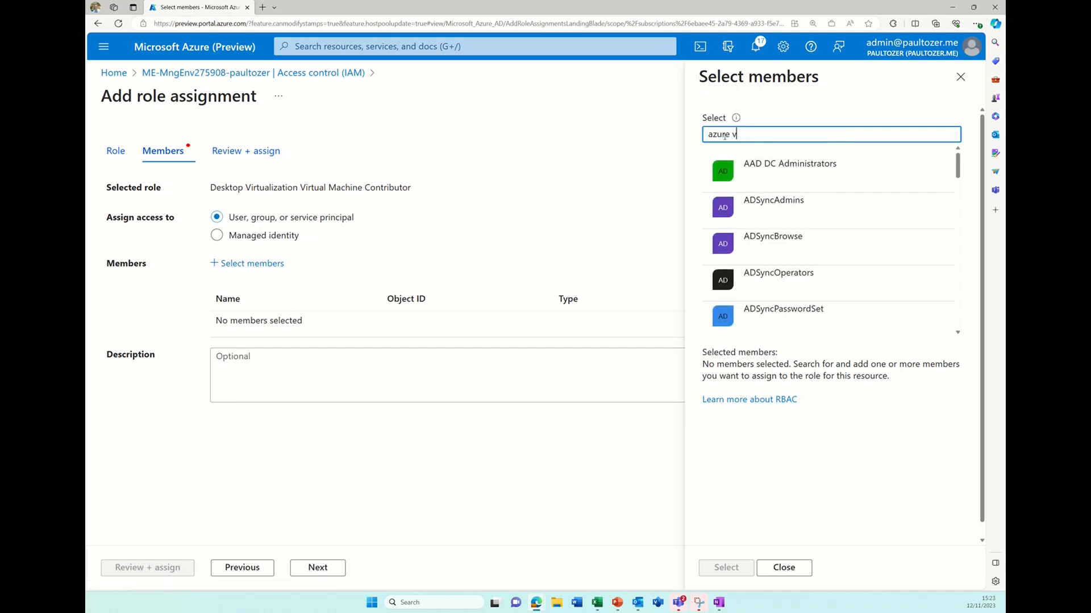
pyautogui.write('irtual desktop')
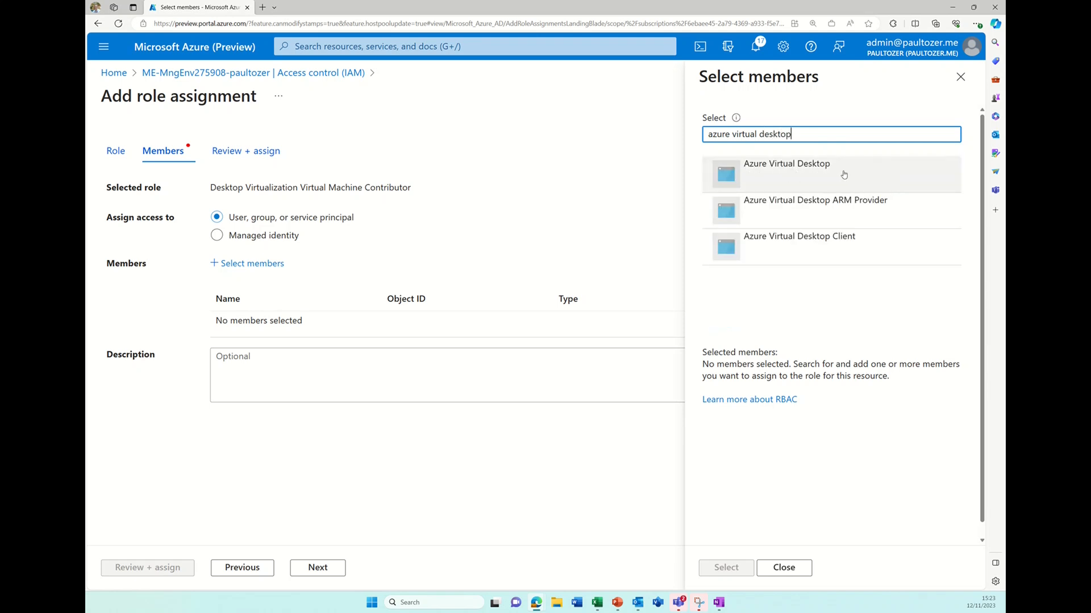
pyautogui.click(755, 170)
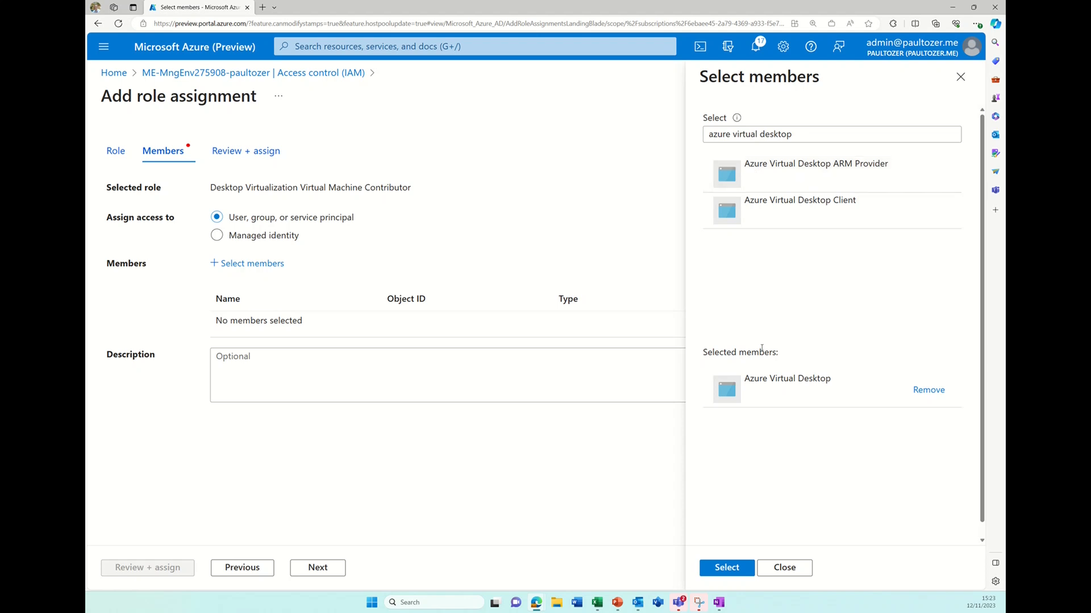
pyautogui.click(728, 570)
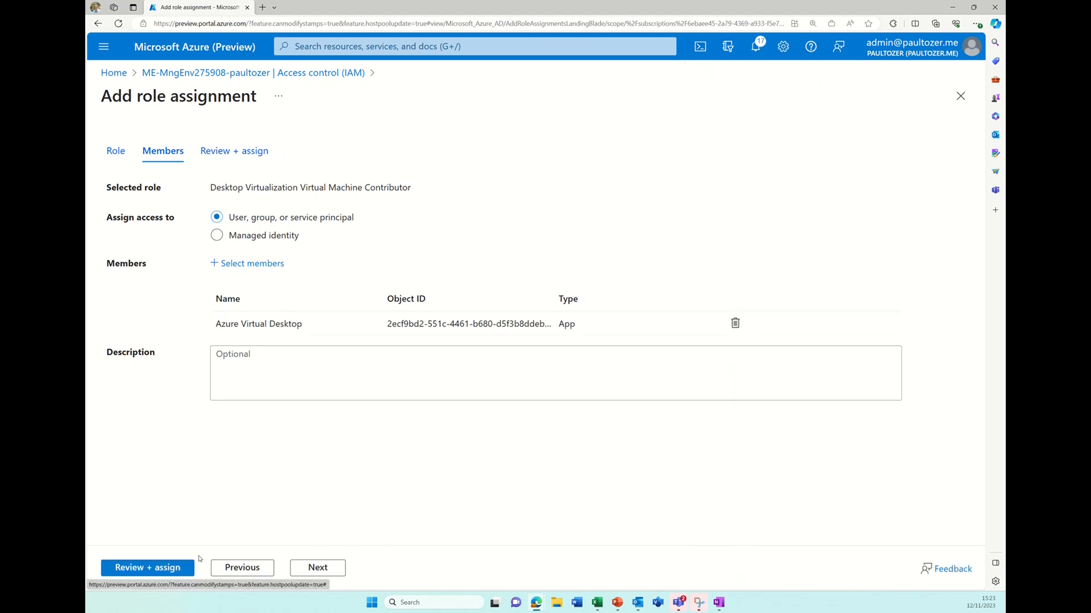
pyautogui.click(160, 570)
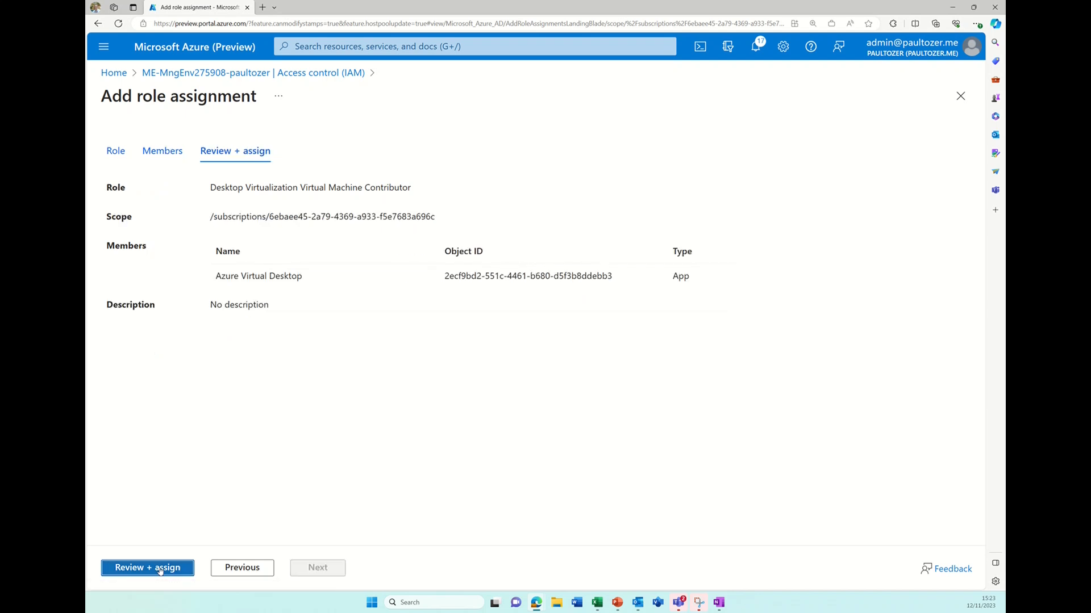
pyautogui.click(160, 570)
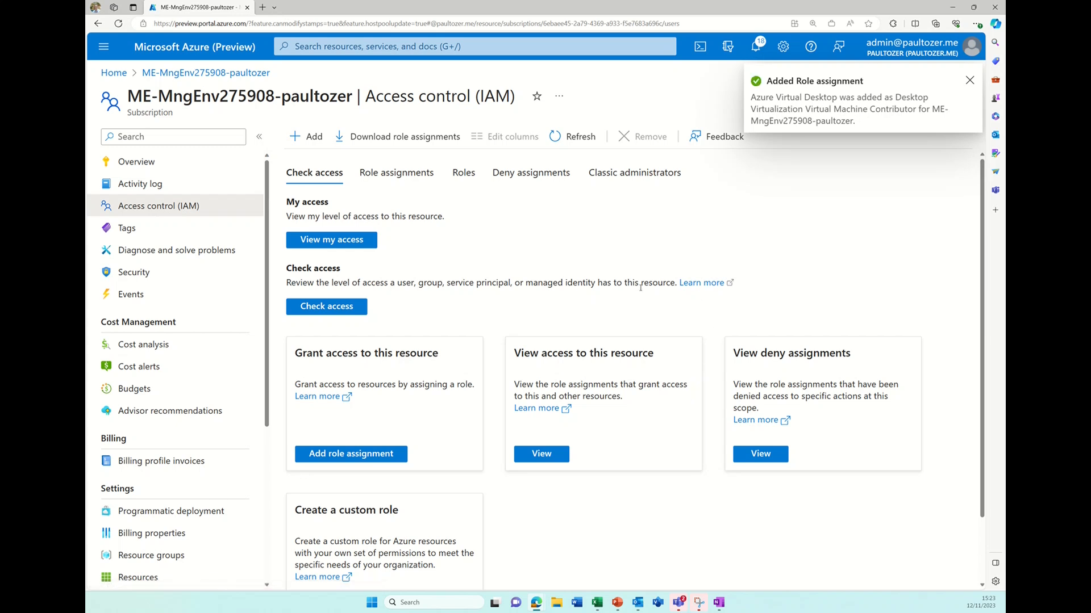
# Step: Create a secret named DomAdminUser in the PT-AVD-KV key vault, entering the domain admin user name as its secret value
pyautogui.click(114, 73)
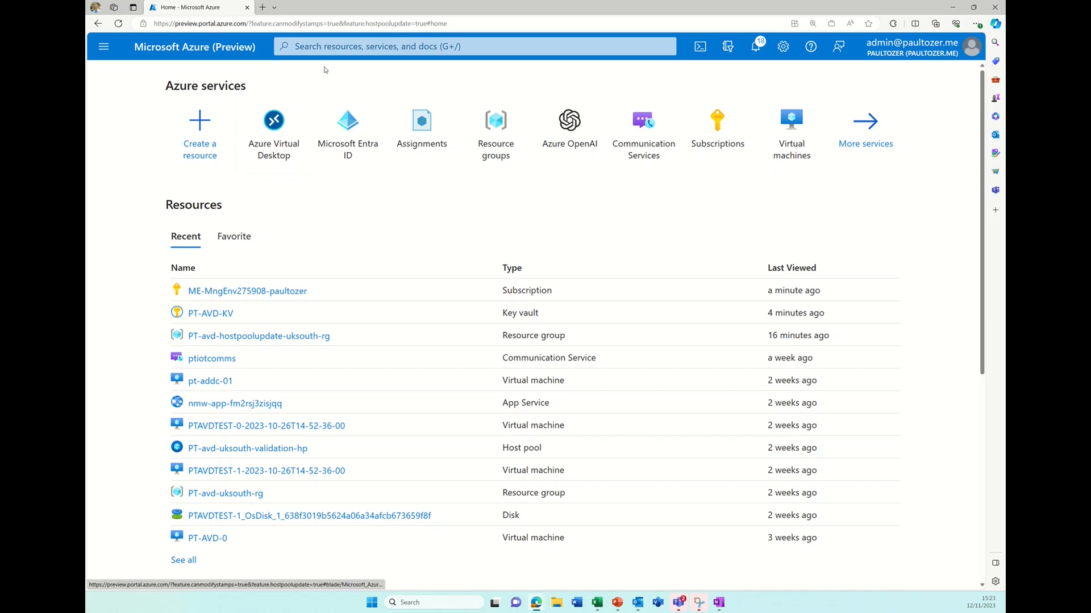
pyautogui.click(213, 317)
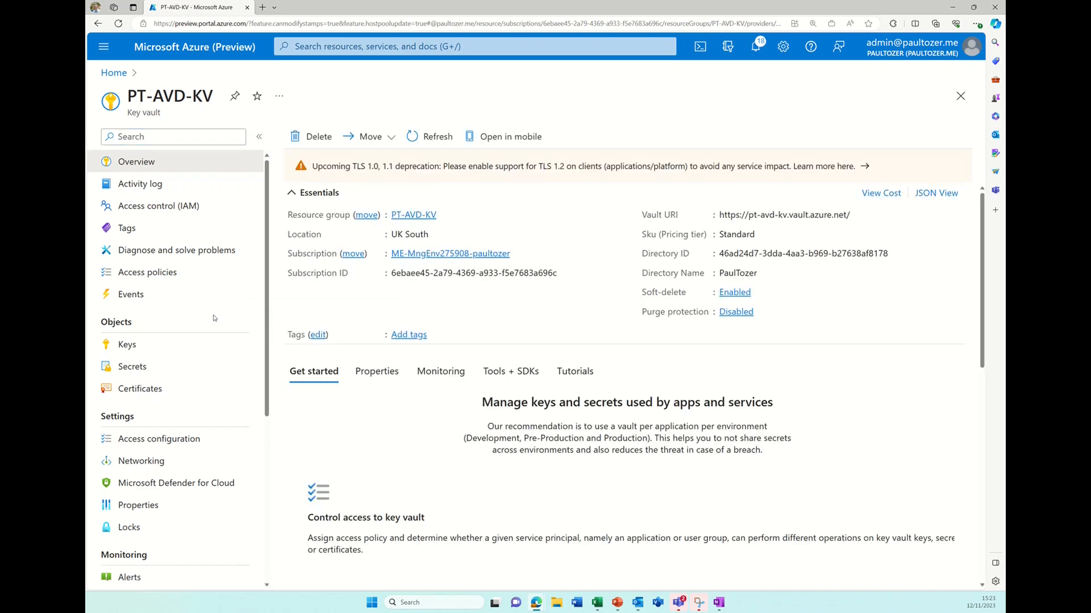
pyautogui.click(132, 366)
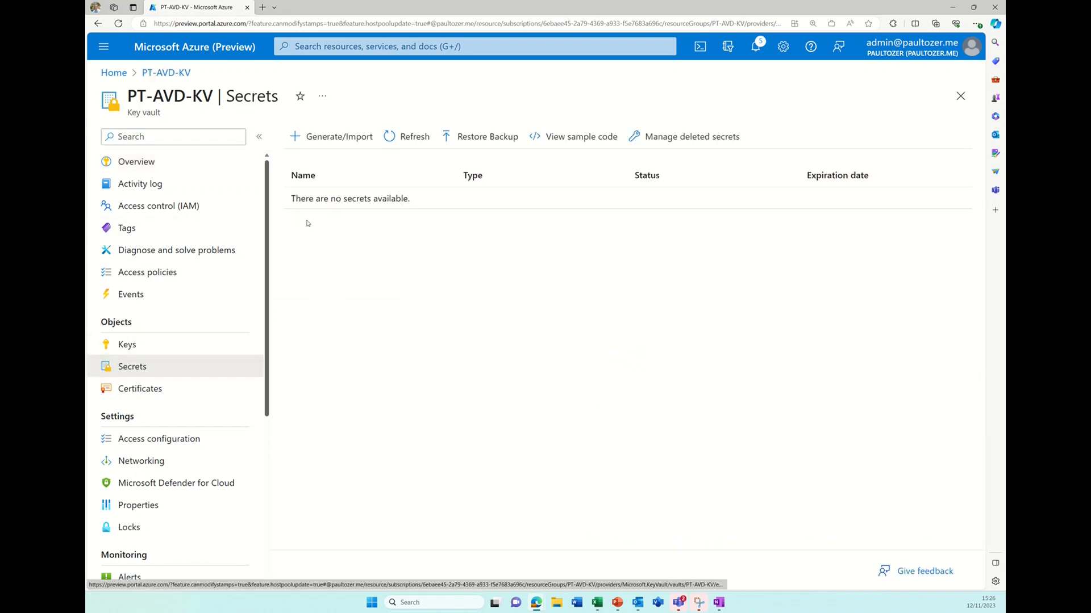
pyautogui.click(327, 136)
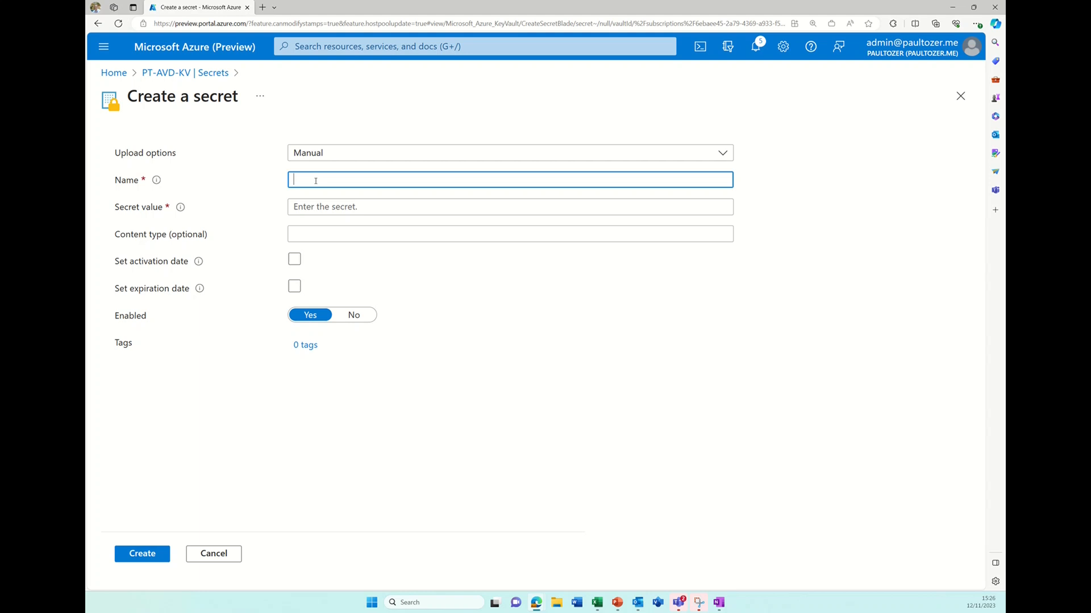
pyautogui.write('DomAdminUser')
pyautogui.click(331, 206)
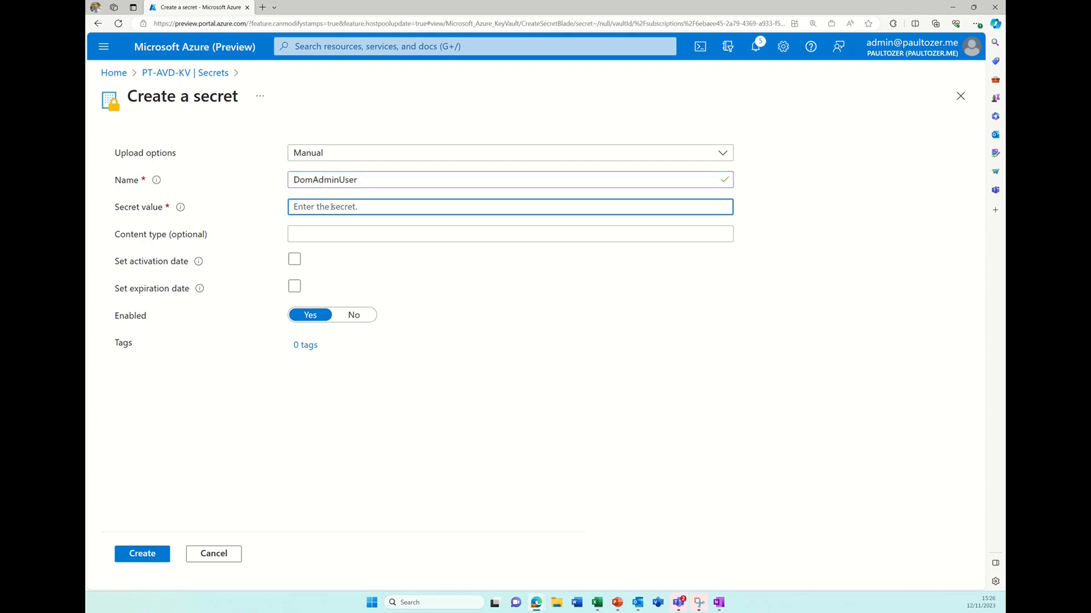
pyautogui.write('•••••••••')
pyautogui.click(150, 554)
# Step: Create a secret named DomAdminPassword in the key vault, entering the domain admin password as its secret value
pyautogui.click(332, 139)
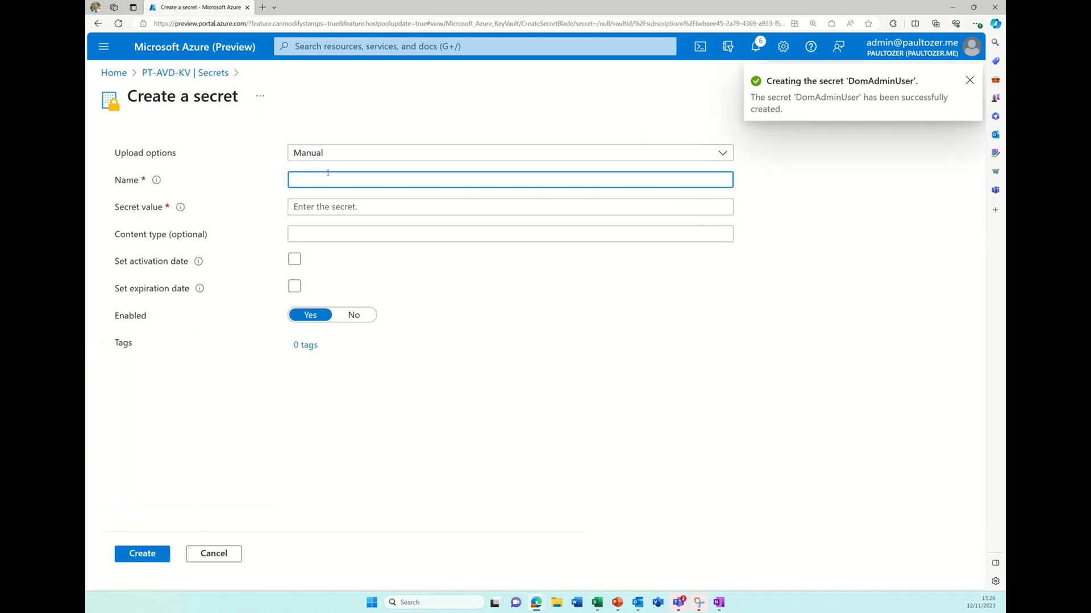
pyautogui.write('DomAdminPassword')
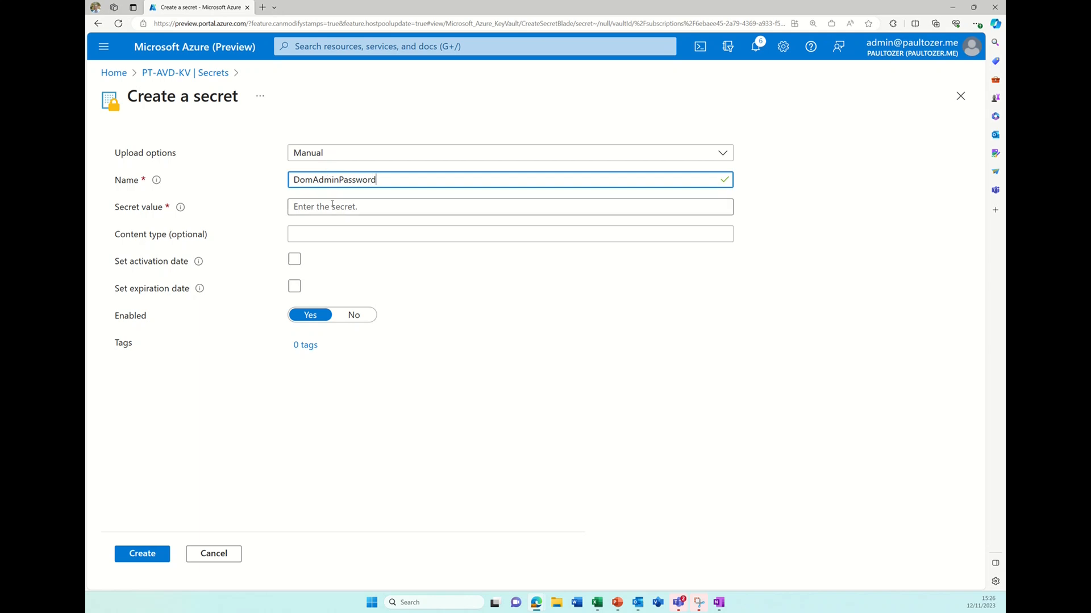
pyautogui.click(332, 206)
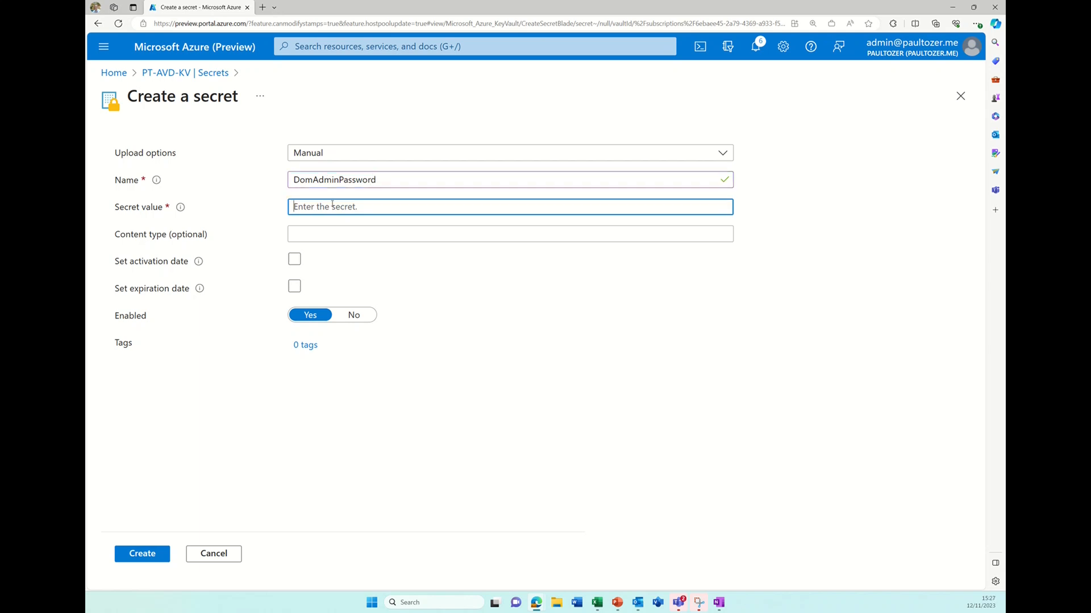
pyautogui.write('••••••')
pyautogui.click(142, 554)
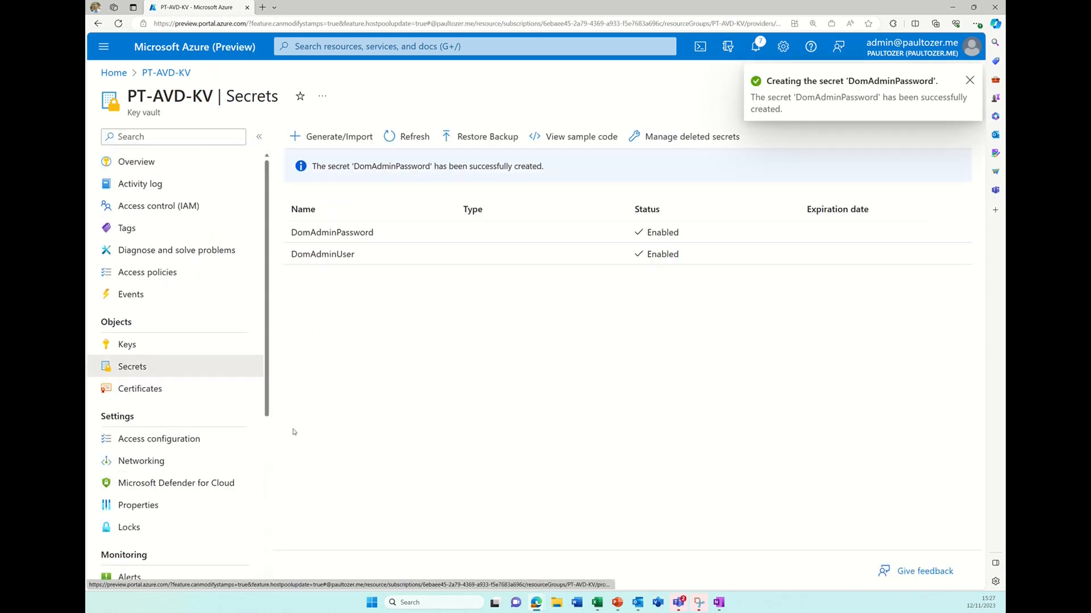
# Step: Create a secret named LocAdminUser in the key vault, entering the local admin user name as its secret value
pyautogui.click(327, 142)
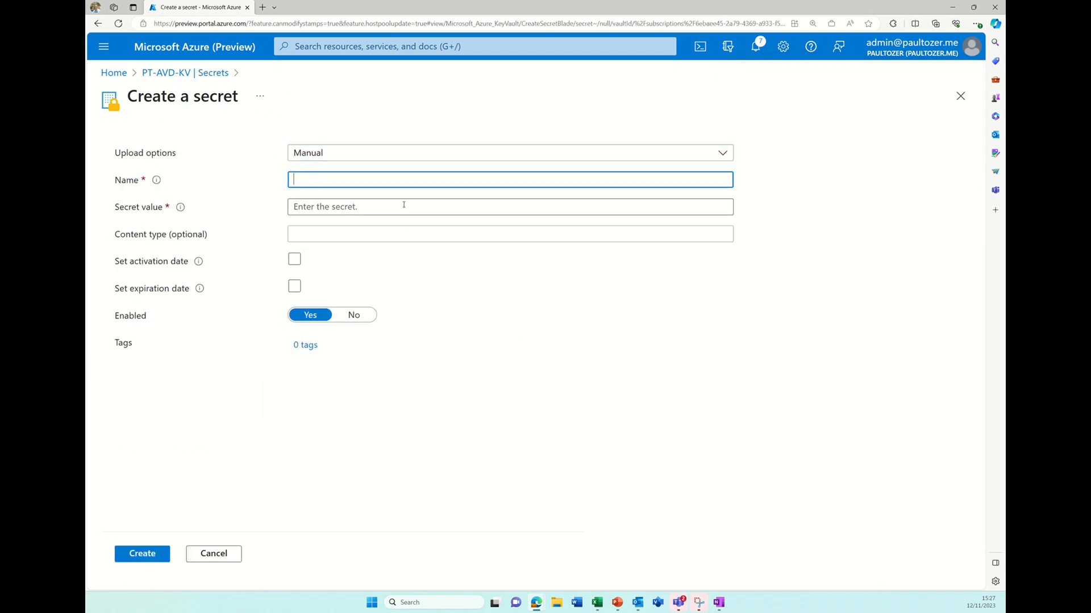
pyautogui.write('LocAdminUser')
pyautogui.click(404, 206)
pyautogui.write('••••••••••')
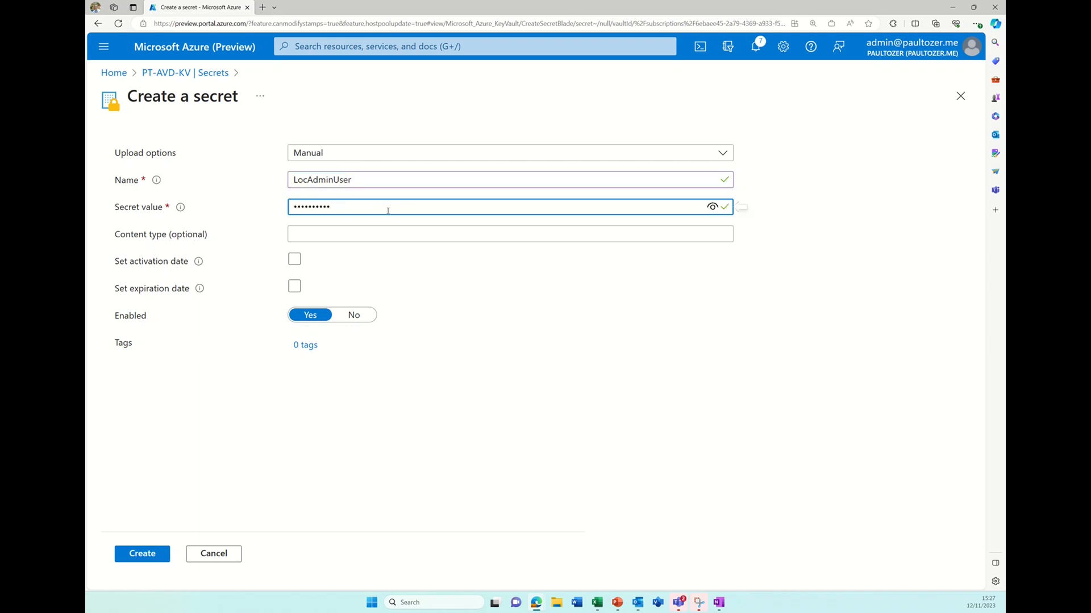
pyautogui.click(142, 554)
# Step: Create a secret named LocAdminPassword in the key vault, entering the local admin password as its secret value
pyautogui.click(328, 139)
pyautogui.write('Lo')
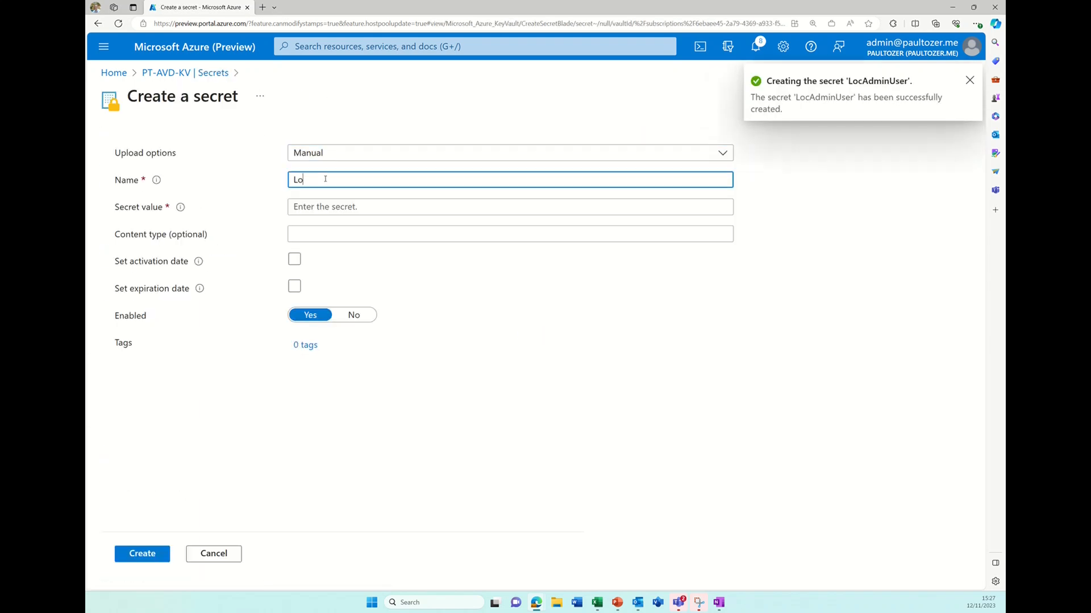
pyautogui.write('cAdminPassword')
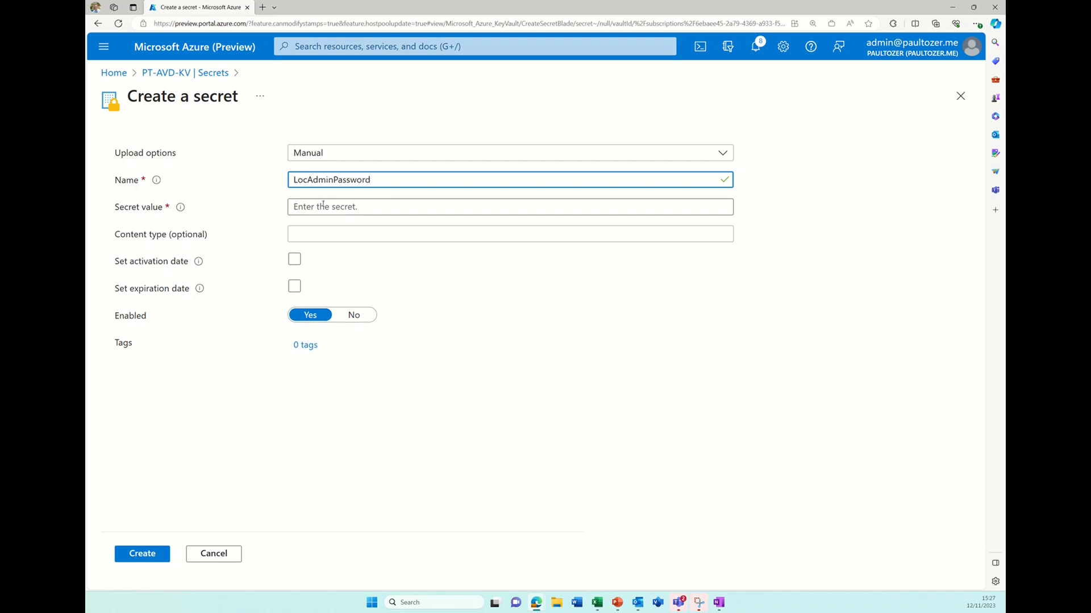
pyautogui.click(323, 207)
pyautogui.write('•••')
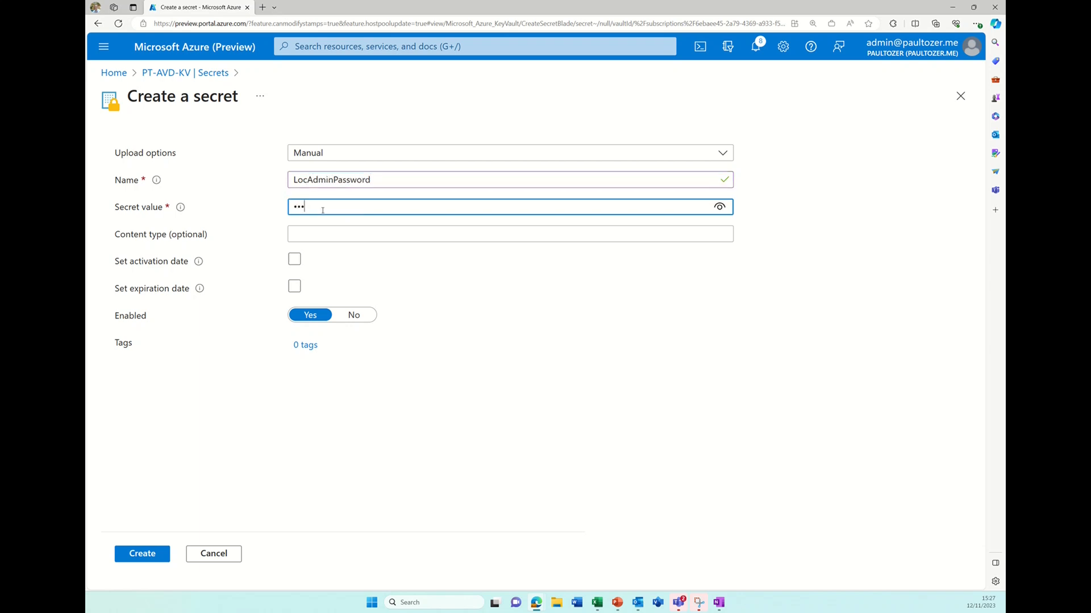
pyautogui.write('••••••••••')
pyautogui.click(140, 554)
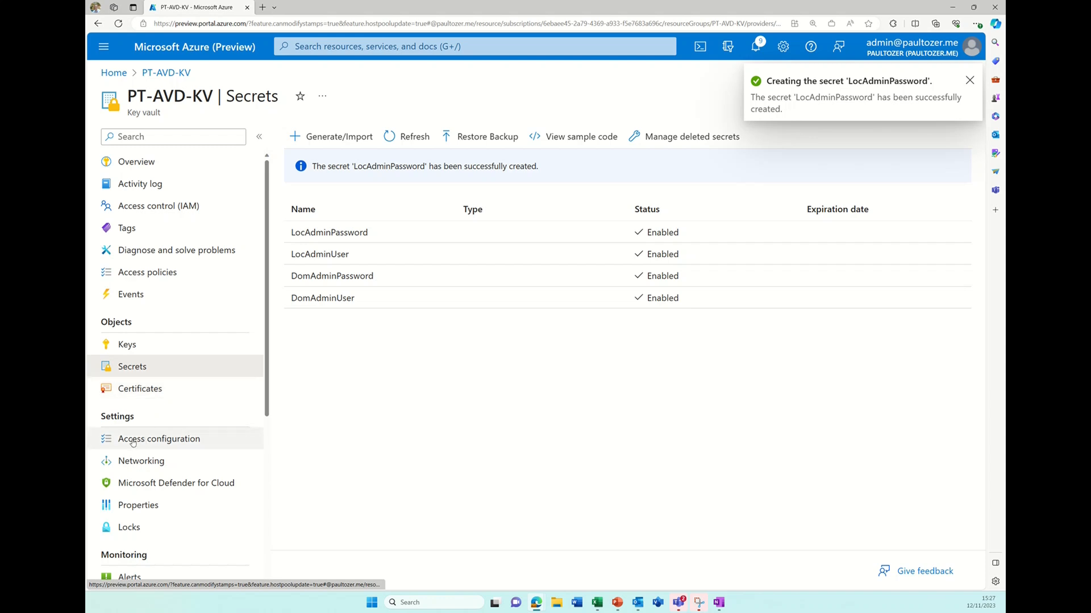
# Step: Grant Azure Resource Manager access to the key vault for template deployment in its access configuration and apply the change
pyautogui.click(200, 439)
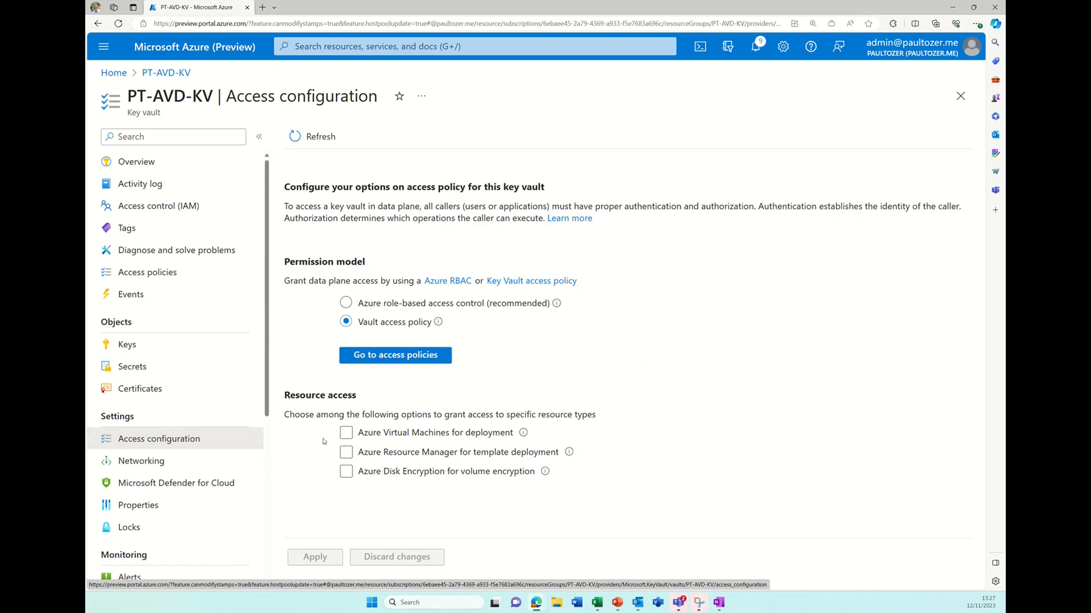
pyautogui.click(457, 454)
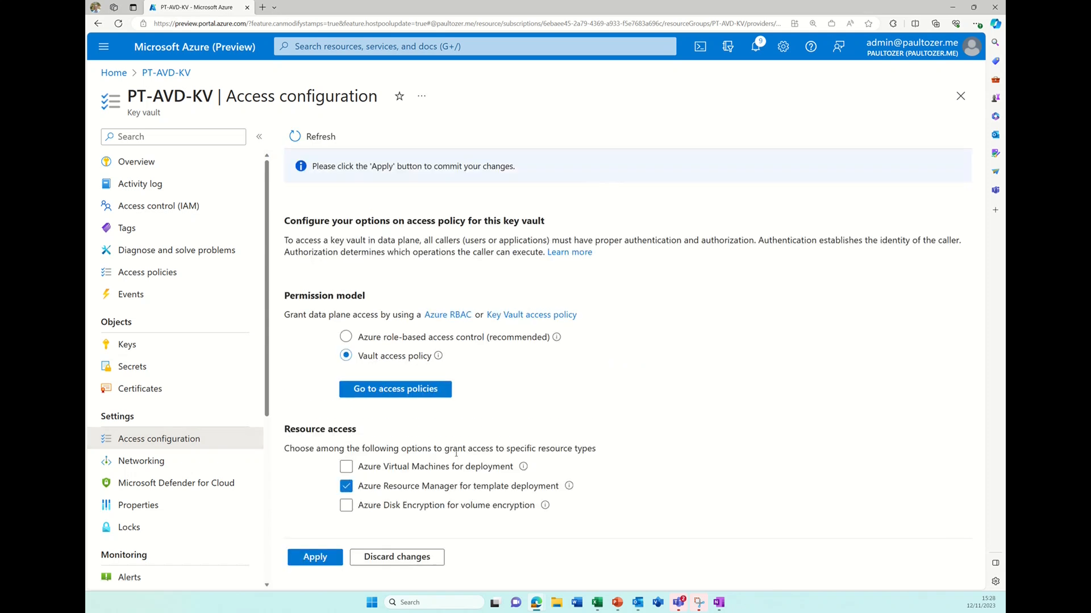
pyautogui.click(318, 558)
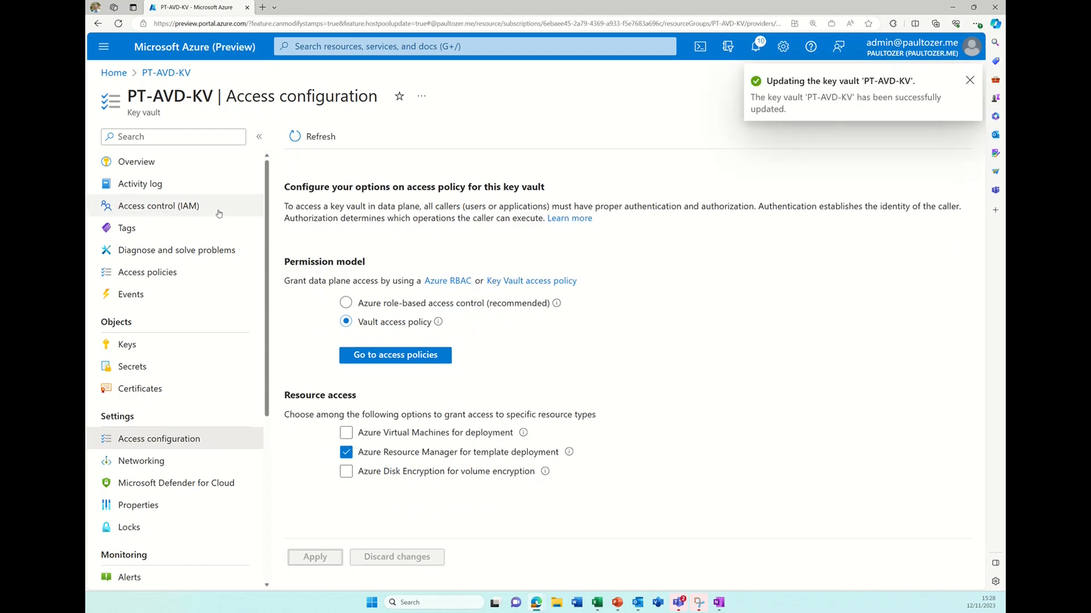
# Step: Go to the host pools in Azure Virtual Desktop from the portal home and start creating a host pool
pyautogui.click(125, 74)
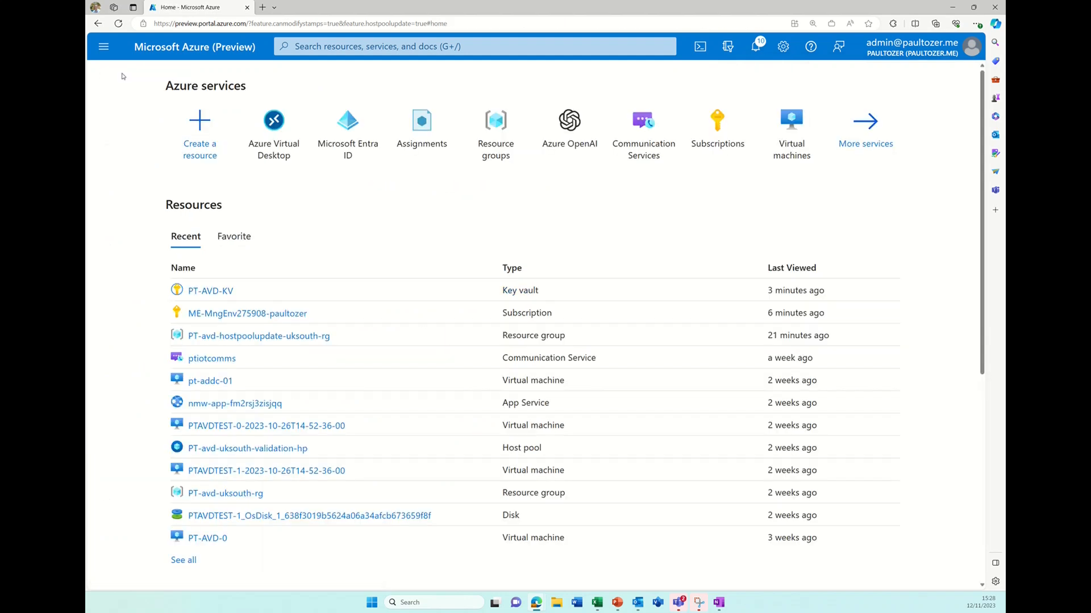
pyautogui.click(275, 125)
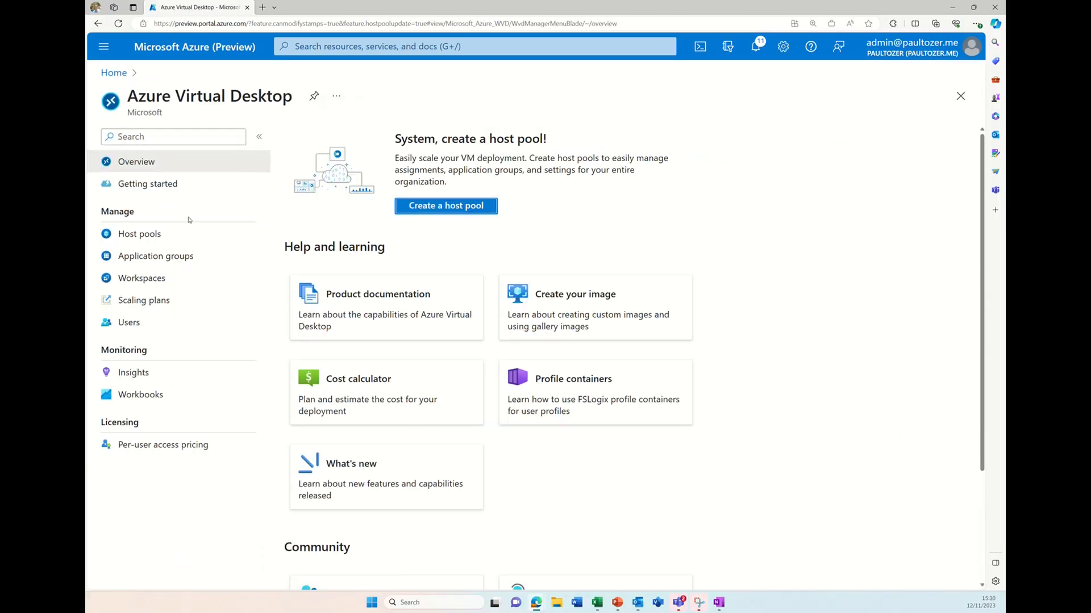
pyautogui.click(142, 234)
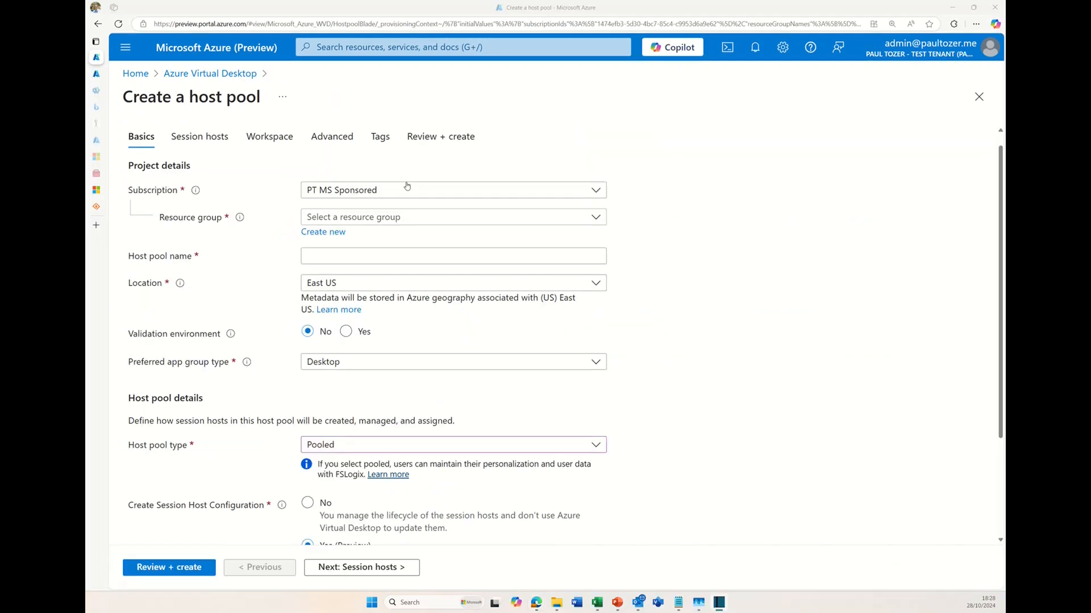
# Step: Assign the host pool to resource group PT-avd-hostpoolupdate-uksouth-rg and name it PT-avd-hostpoolupdate-uksouth-hp
pyautogui.click(395, 217)
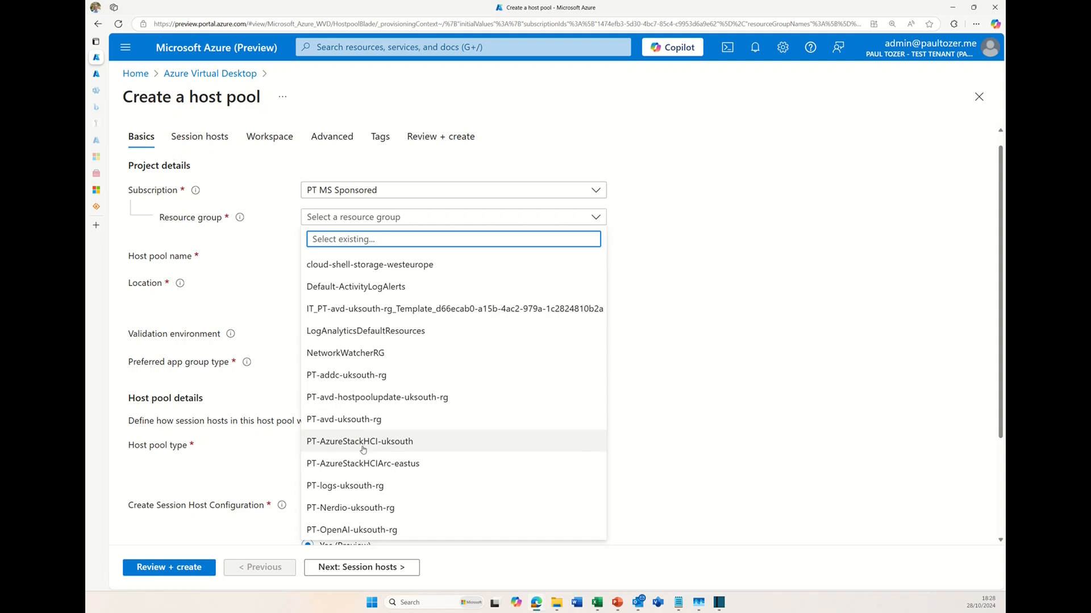
pyautogui.click(361, 398)
pyautogui.click(343, 258)
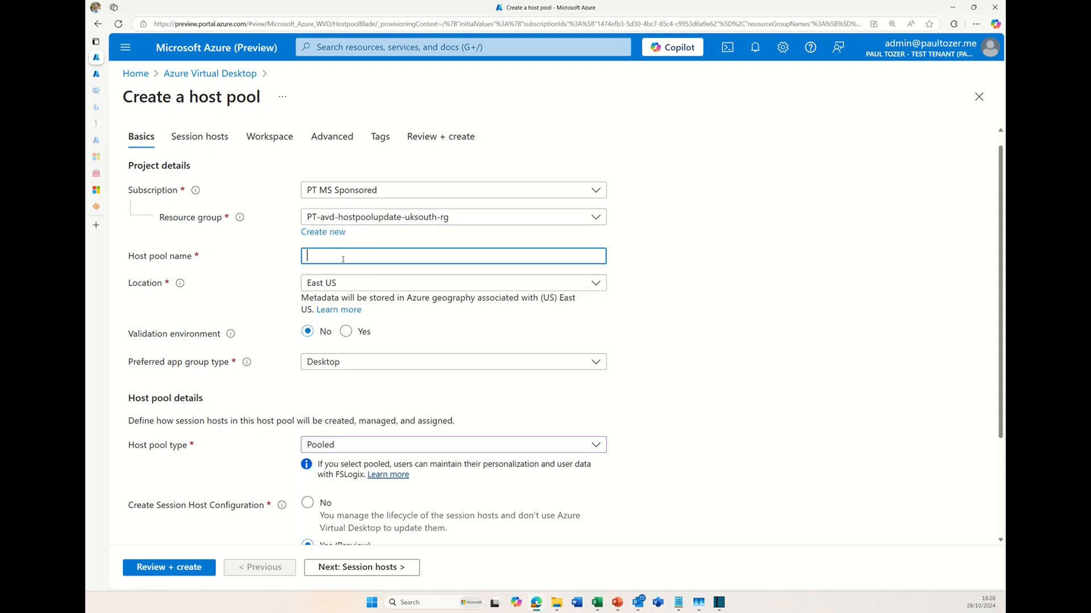
pyautogui.write('PT-avd-hostpoolupdate-uksouth-hp')
# Step: Set the host pool location to UK South, keep the remaining basic settings and continue to the session hosts settings
pyautogui.click(356, 284)
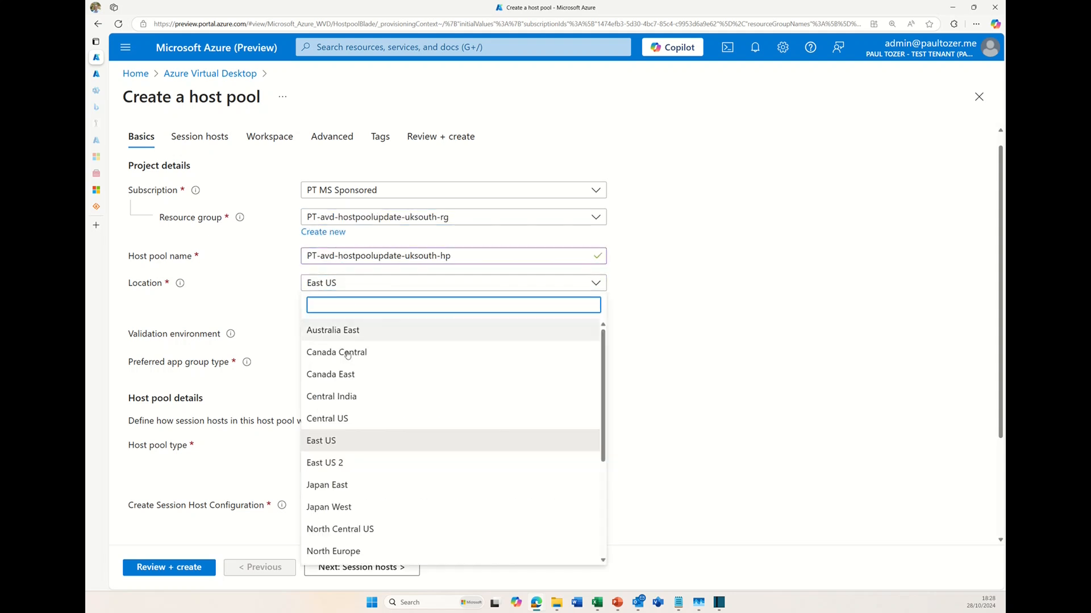
pyautogui.scroll(-3, 341, 409)
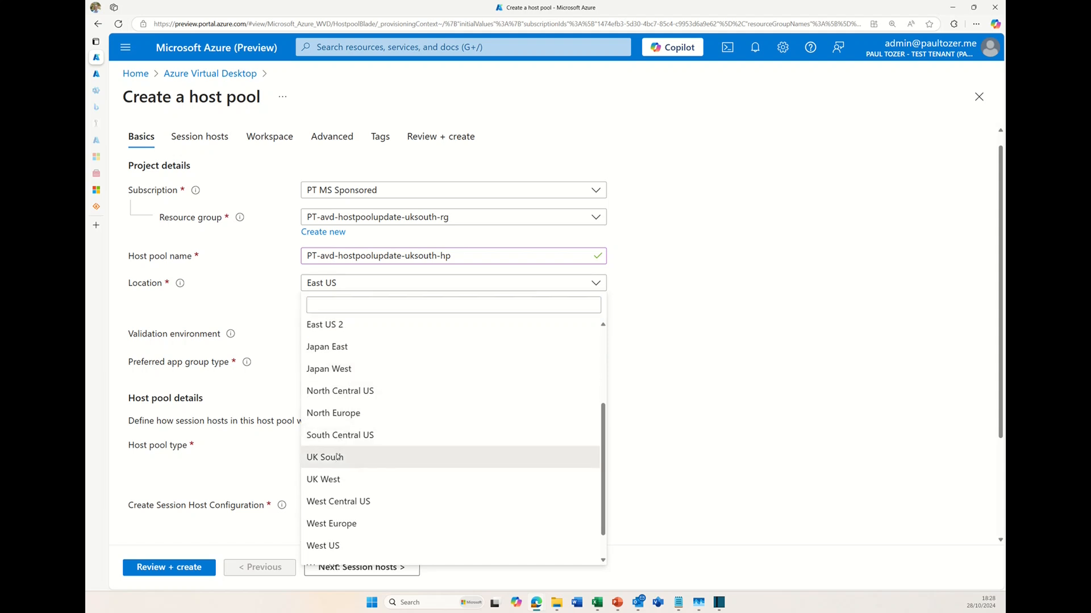
pyautogui.click(340, 457)
pyautogui.scroll(-2, 349, 440)
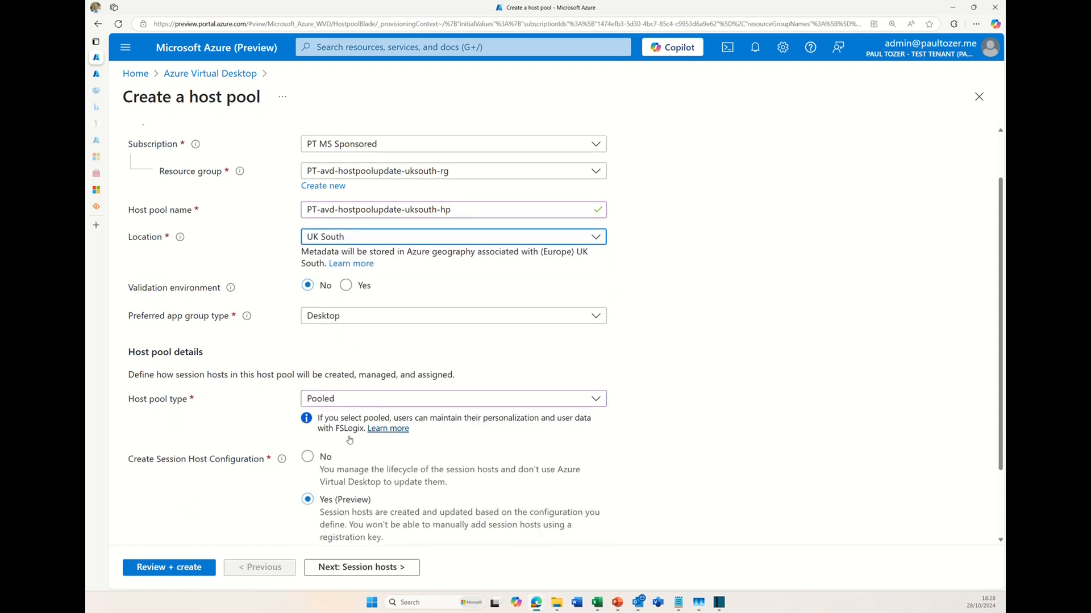
pyautogui.scroll(-1, 335, 463)
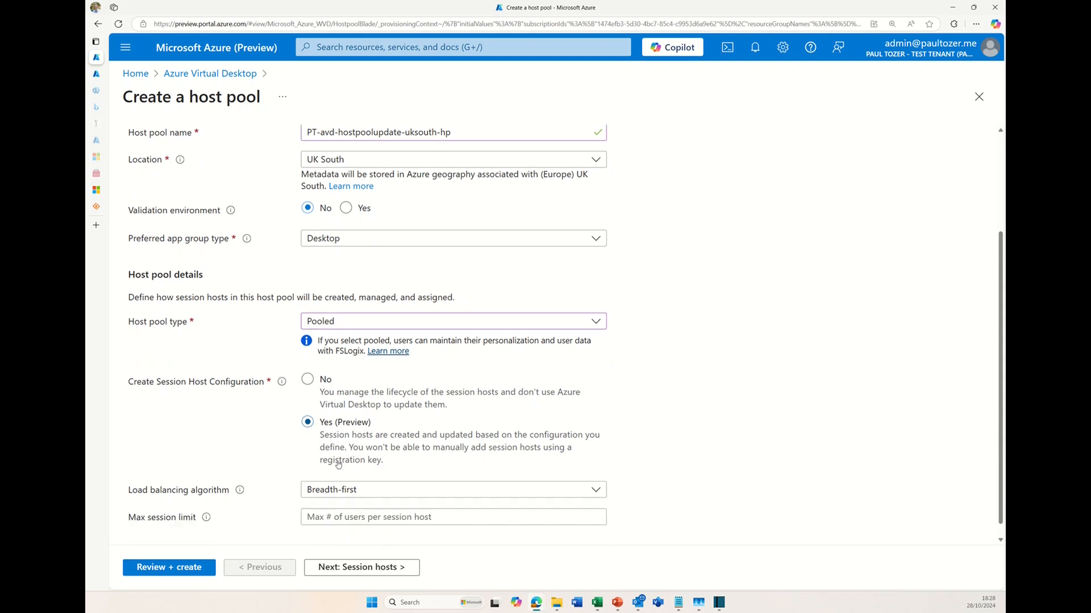
pyautogui.click(337, 568)
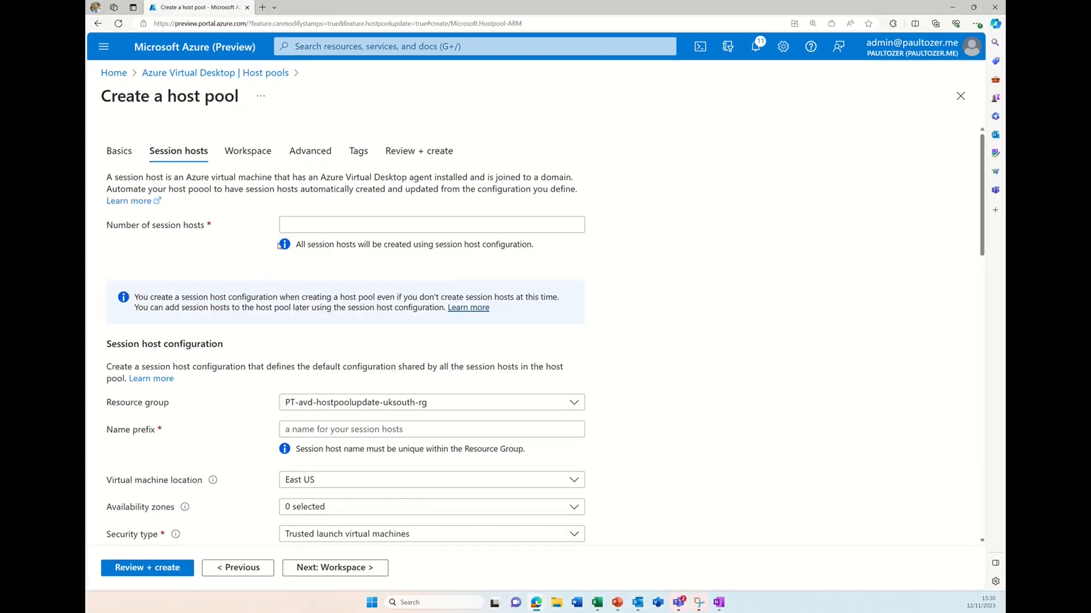
# Step: Set the number of session hosts to 5 and their name prefix to PTHPUP
pyautogui.click(303, 227)
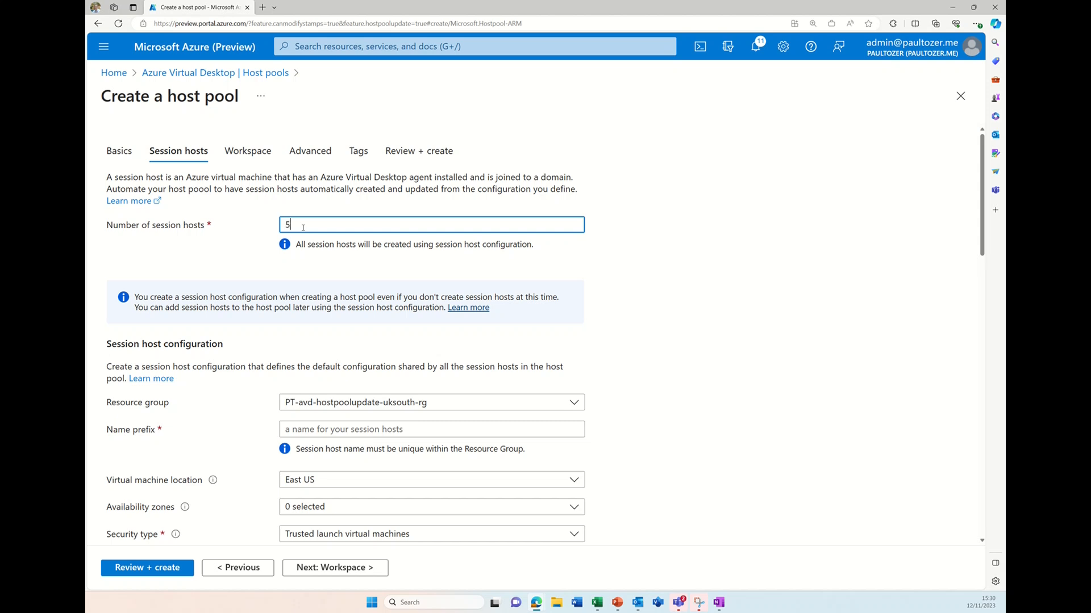
pyautogui.click(291, 430)
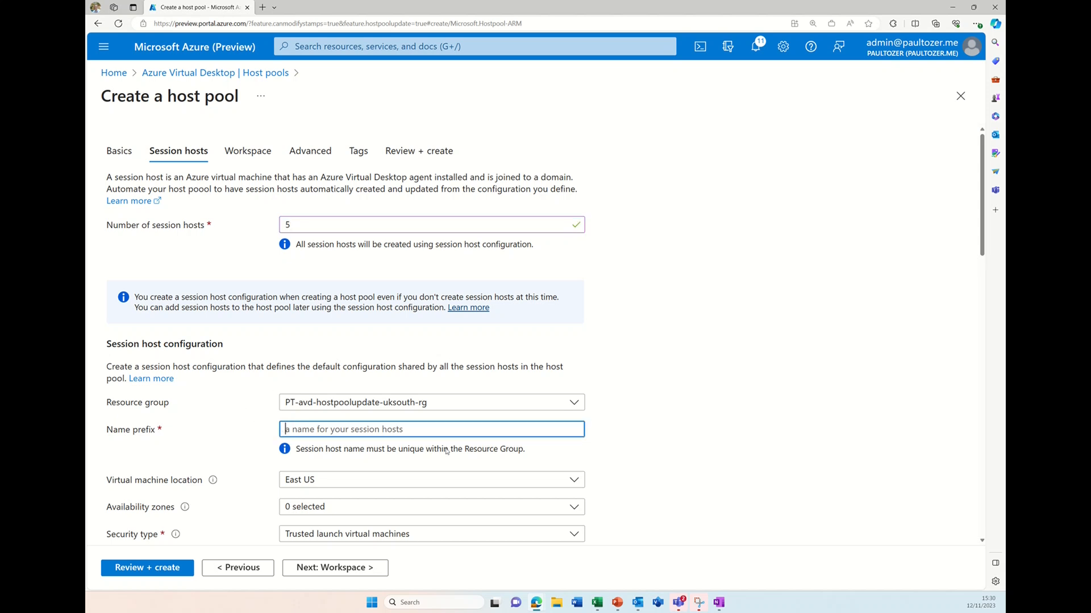
pyautogui.write('PTHPUP')
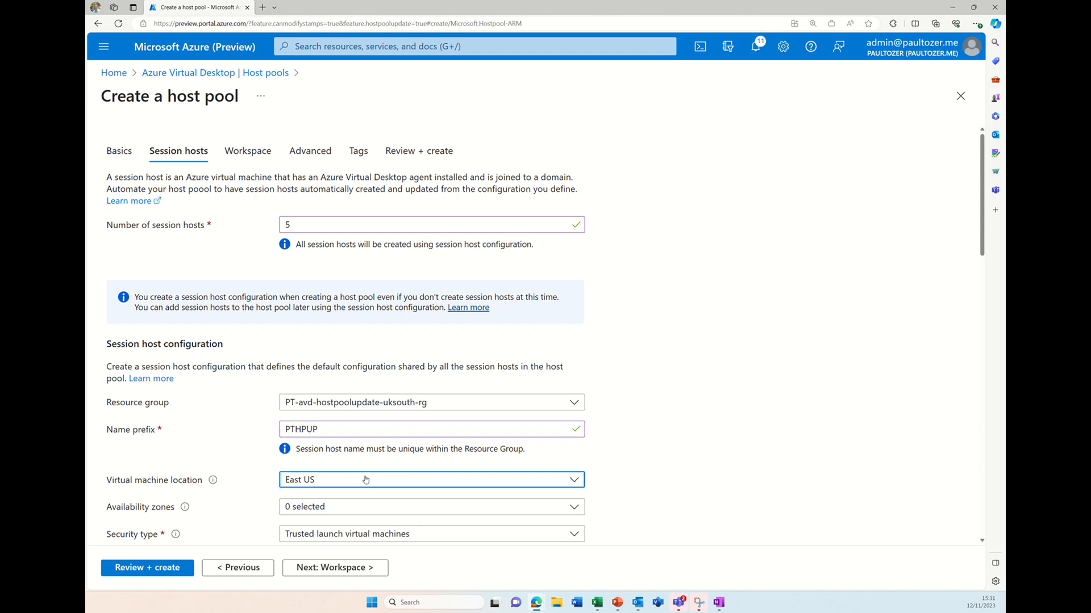
# Step: Set the virtual machine location of the session hosts to UK South
pyautogui.click(397, 480)
pyautogui.scroll(-2, 378, 386)
pyautogui.scroll(-1, 377, 386)
pyautogui.scroll(3, 378, 386)
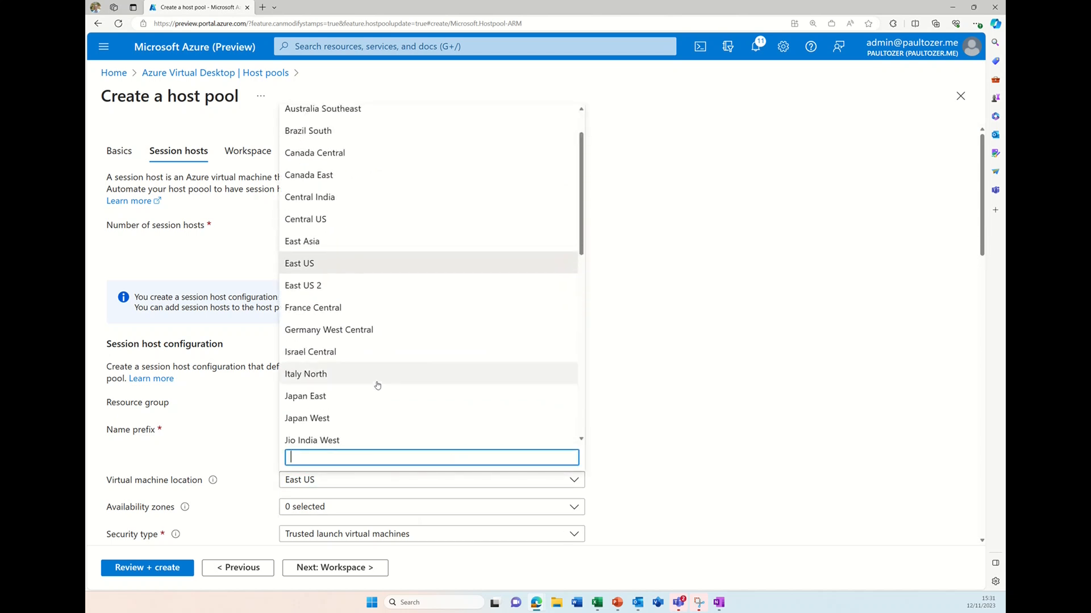
pyautogui.scroll(-6, 378, 386)
pyautogui.scroll(-1, 378, 385)
pyautogui.click(375, 370)
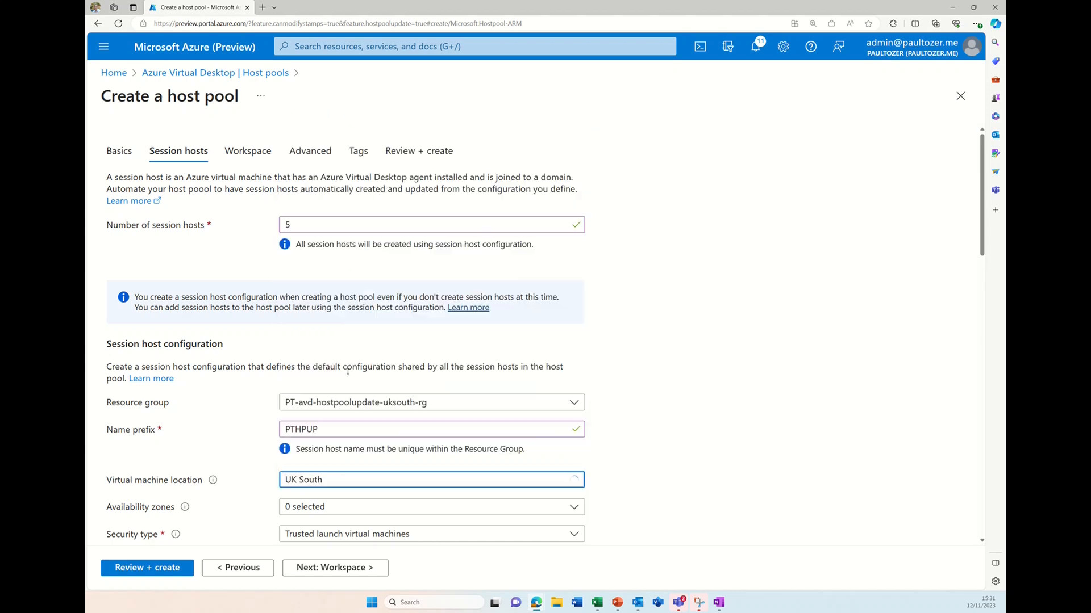
# Step: Select availability zones 1, 2 and 3 and the image Windows 11 Enterprise multi-session + Microsoft 365 Apps, Version 22H2
pyautogui.scroll(-3, 632, 510)
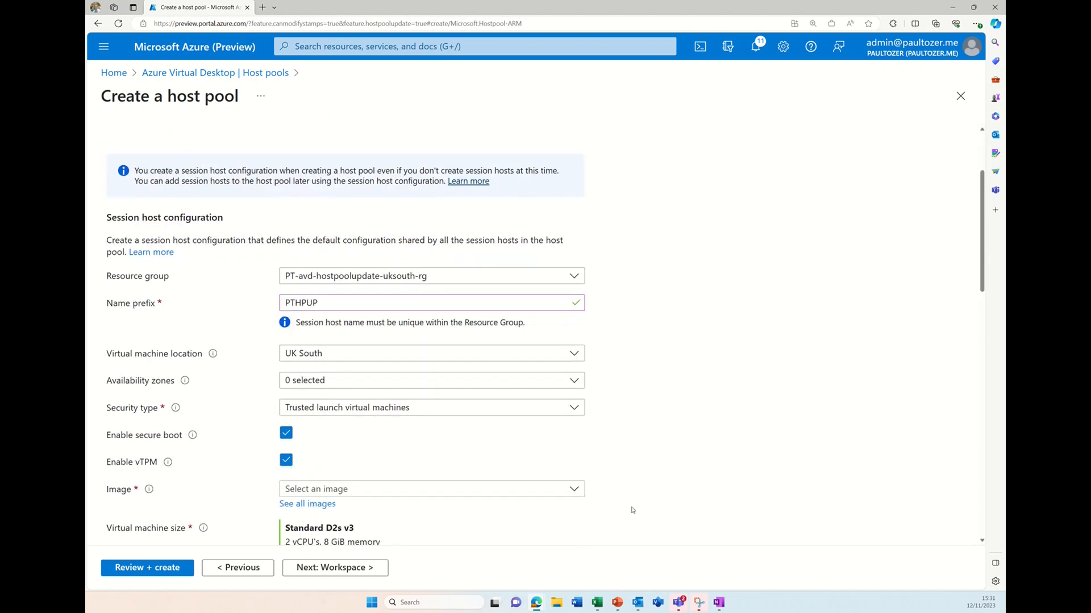
pyautogui.click(343, 317)
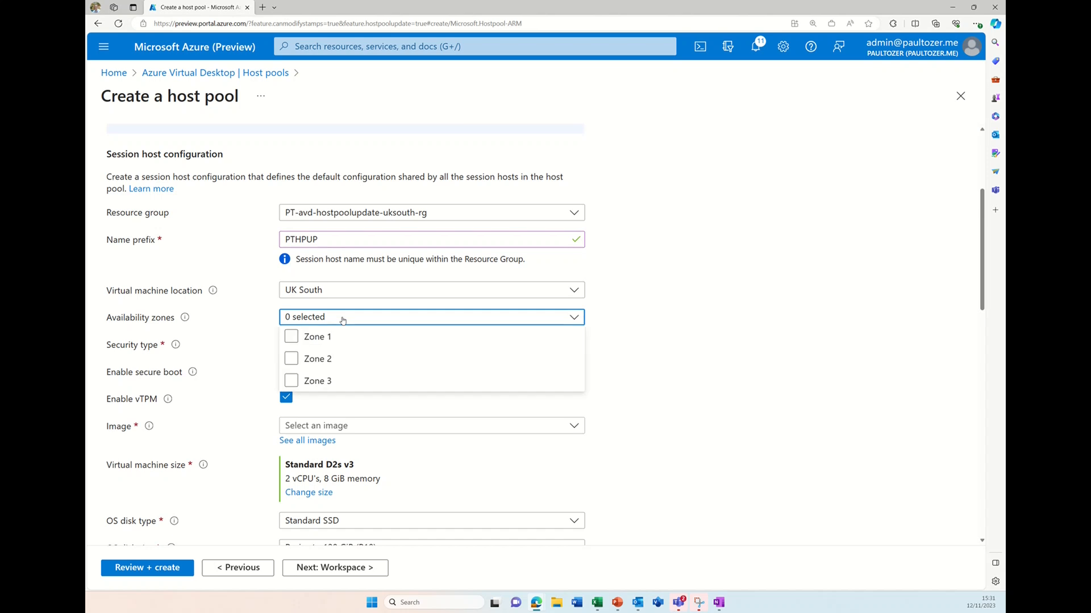
pyautogui.click(291, 337)
pyautogui.click(291, 359)
pyautogui.click(291, 381)
pyautogui.click(637, 375)
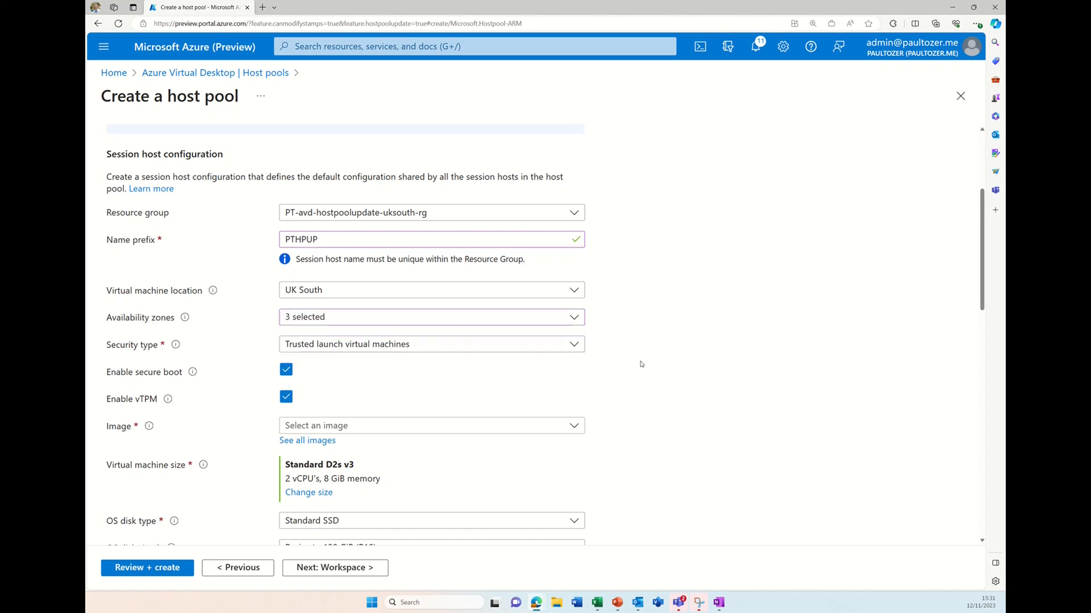
pyautogui.click(464, 432)
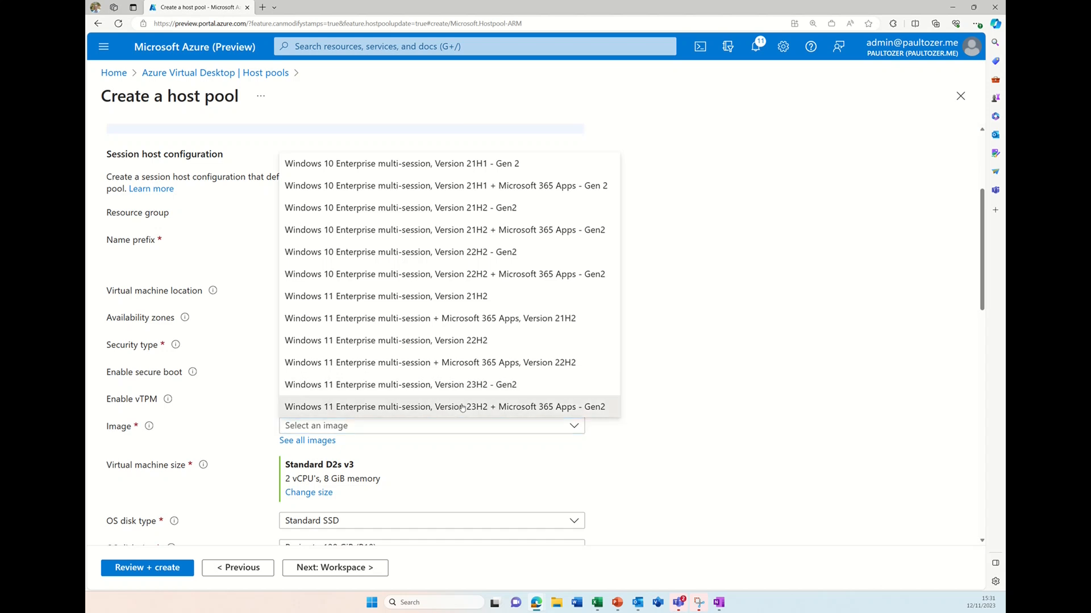
pyautogui.click(458, 363)
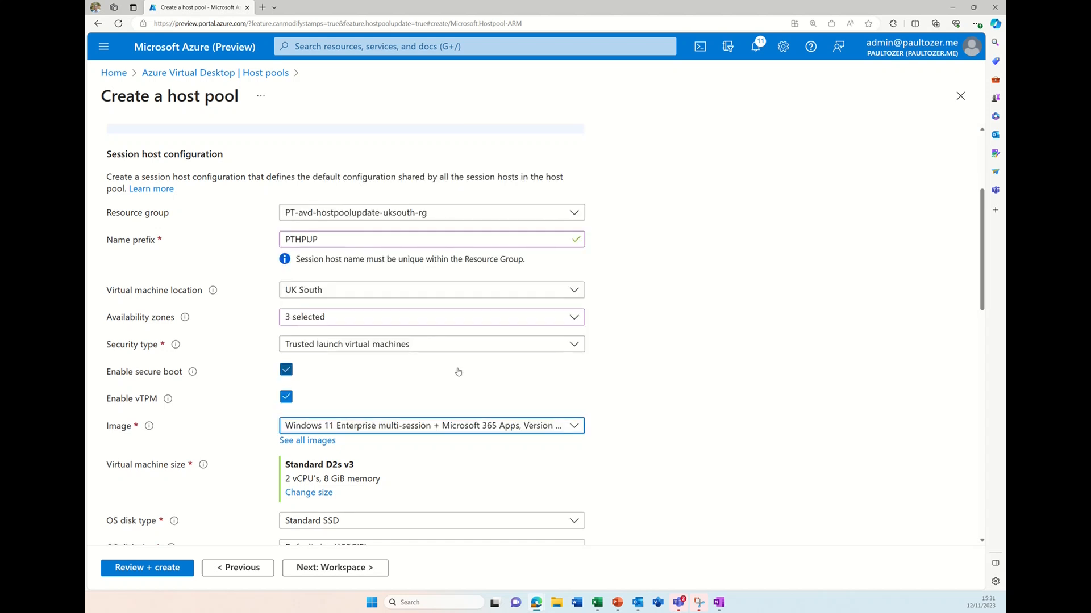
# Step: Set the session hosts' virtual network to PT-addc-uksouth-rg-vnet and the network security group type to None
pyautogui.scroll(-5, 450, 384)
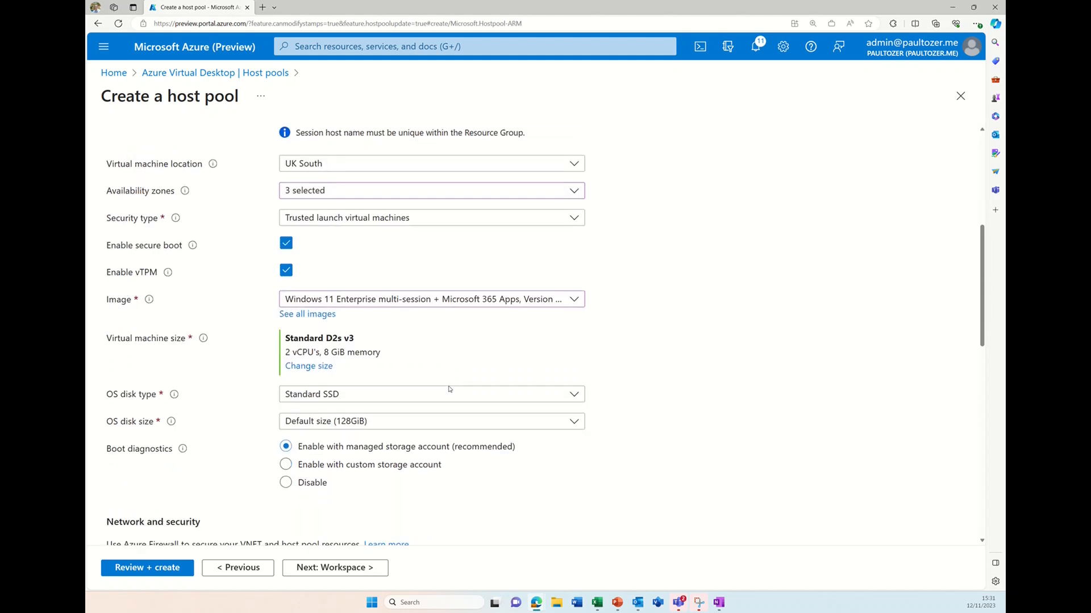
pyautogui.scroll(-1, 450, 390)
pyautogui.click(414, 382)
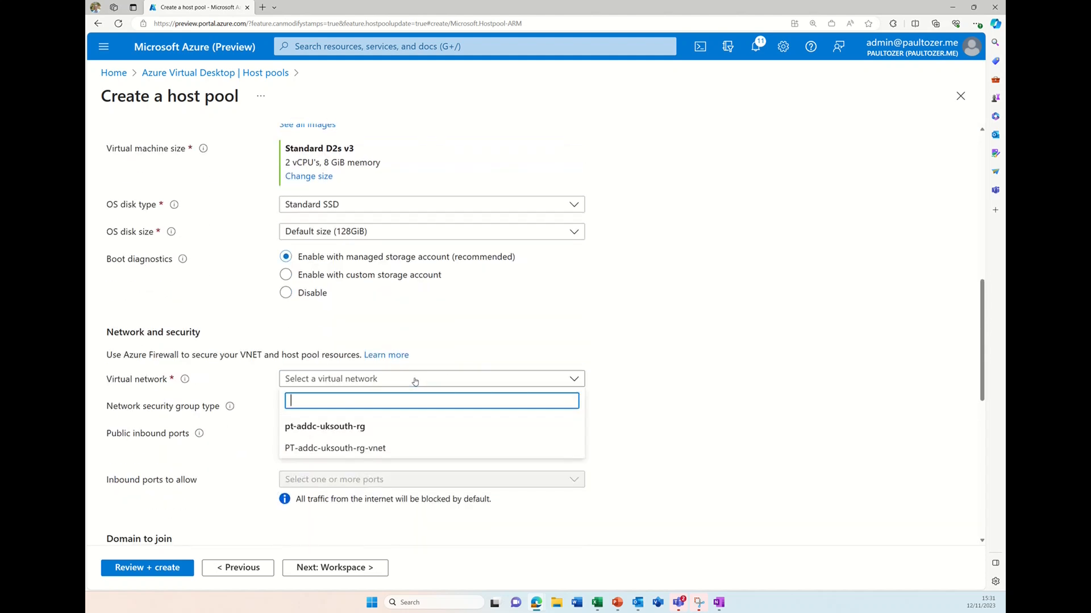
pyautogui.click(387, 449)
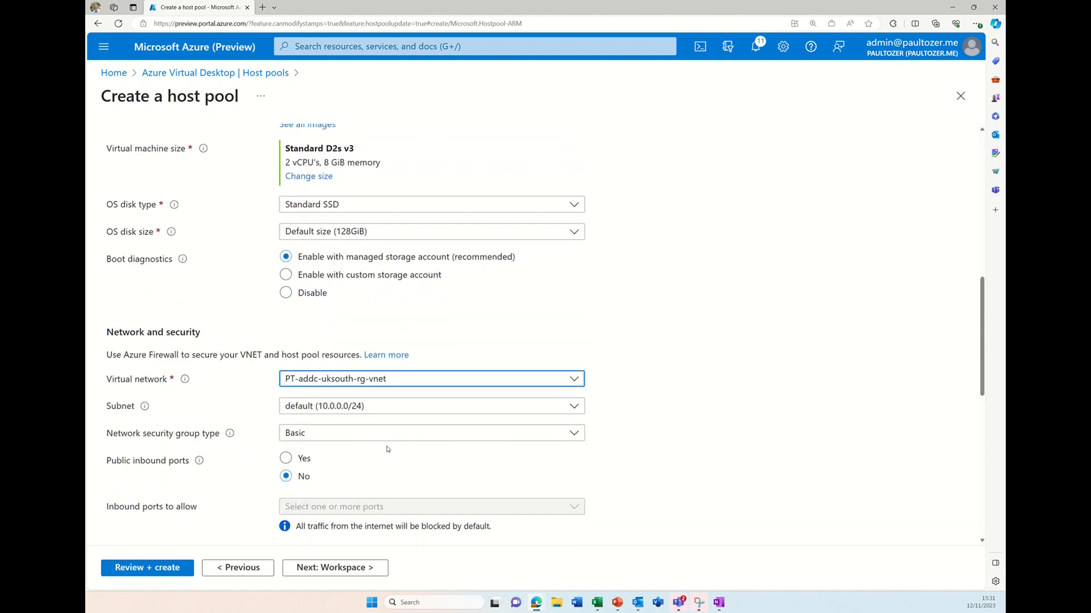
pyautogui.click(386, 434)
pyautogui.click(378, 450)
pyautogui.scroll(-2, 372, 465)
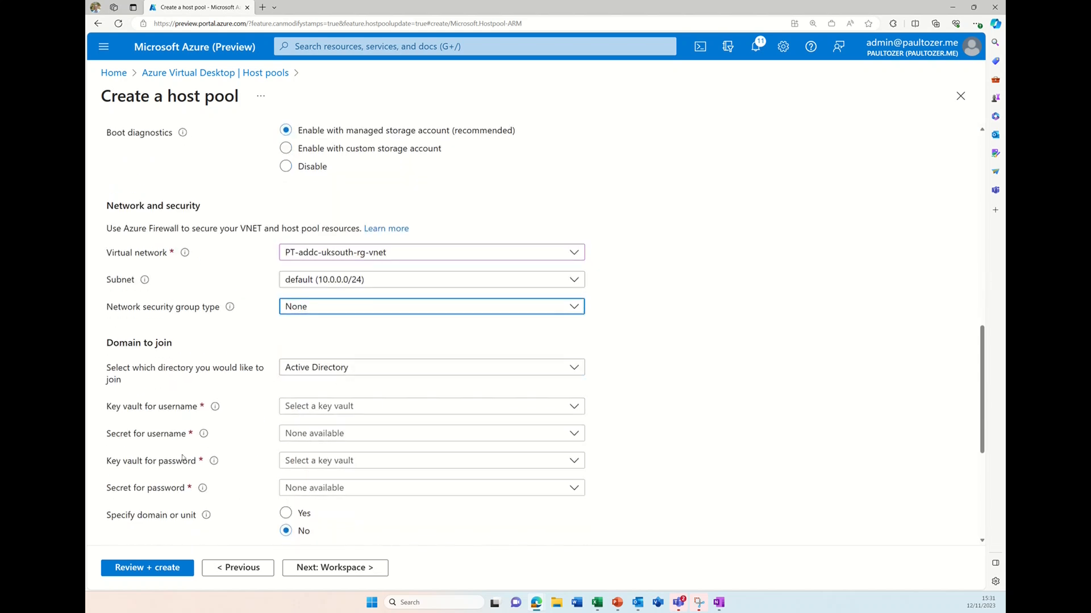
# Step: Use key vault PT-AVD-KV for the domain join and choose DomAdminPassword as the secret for both username and password
pyautogui.click(322, 406)
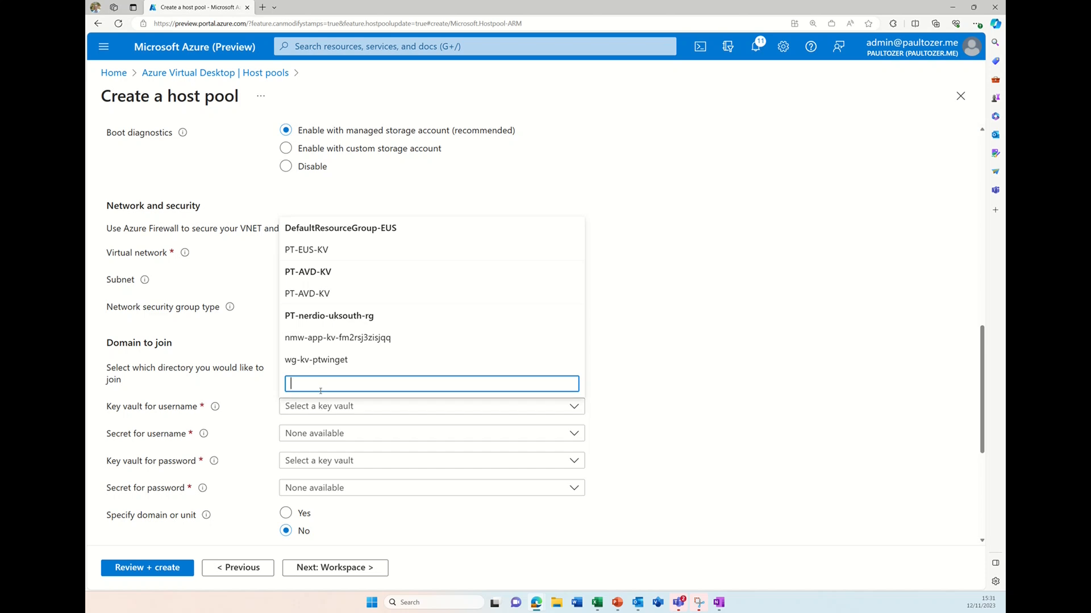
pyautogui.click(321, 294)
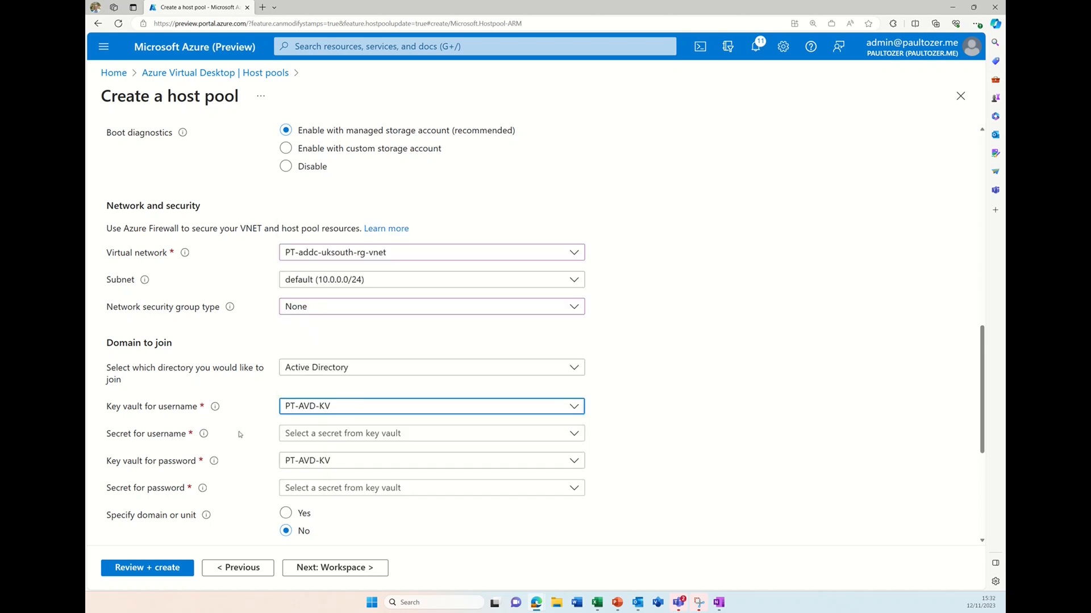
pyautogui.click(301, 434)
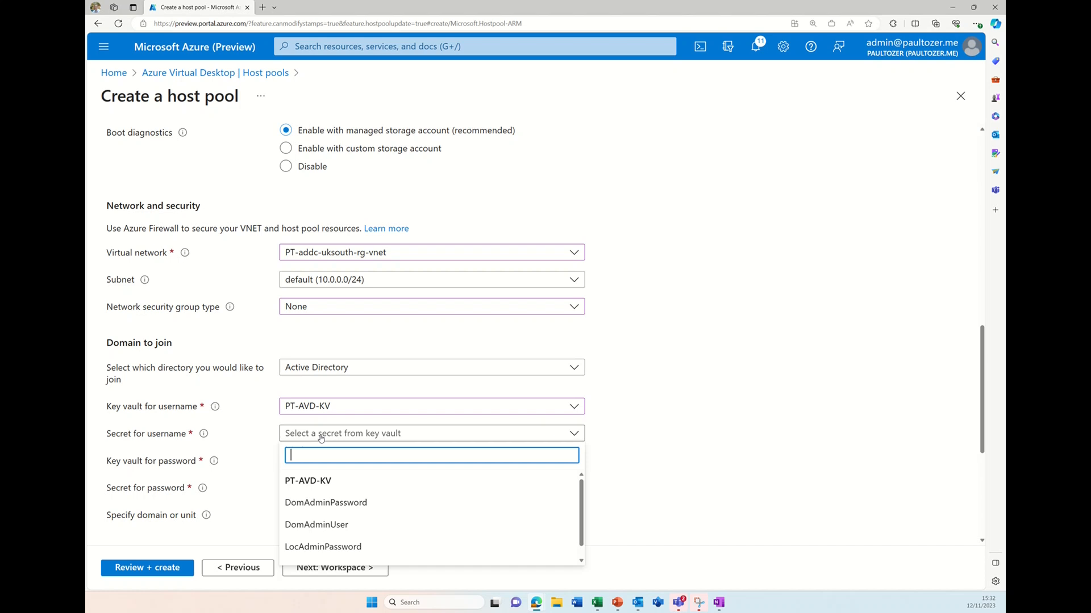
pyautogui.click(328, 503)
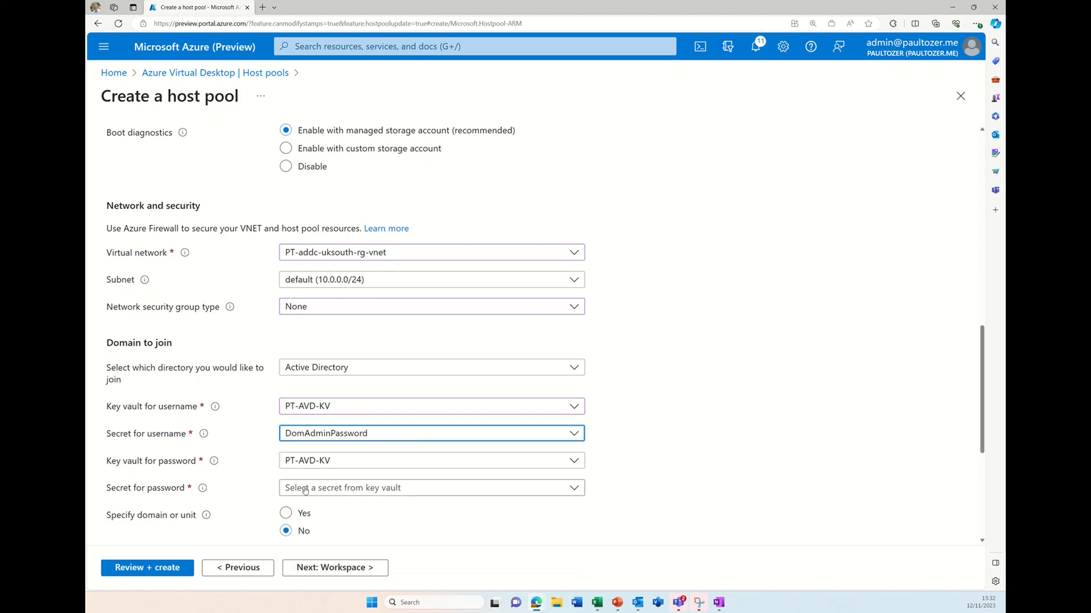
pyautogui.click(305, 490)
pyautogui.click(314, 374)
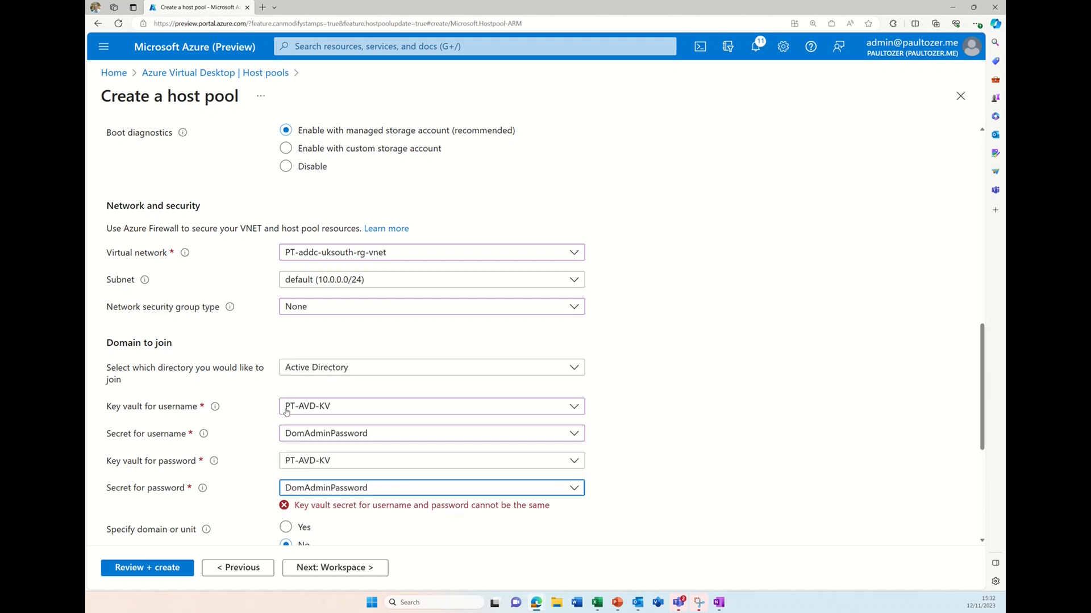
# Step: Change the domain-join username secret to DomAdminUser and reselect DomAdminPassword as the password secret
pyautogui.click(316, 433)
pyautogui.click(325, 521)
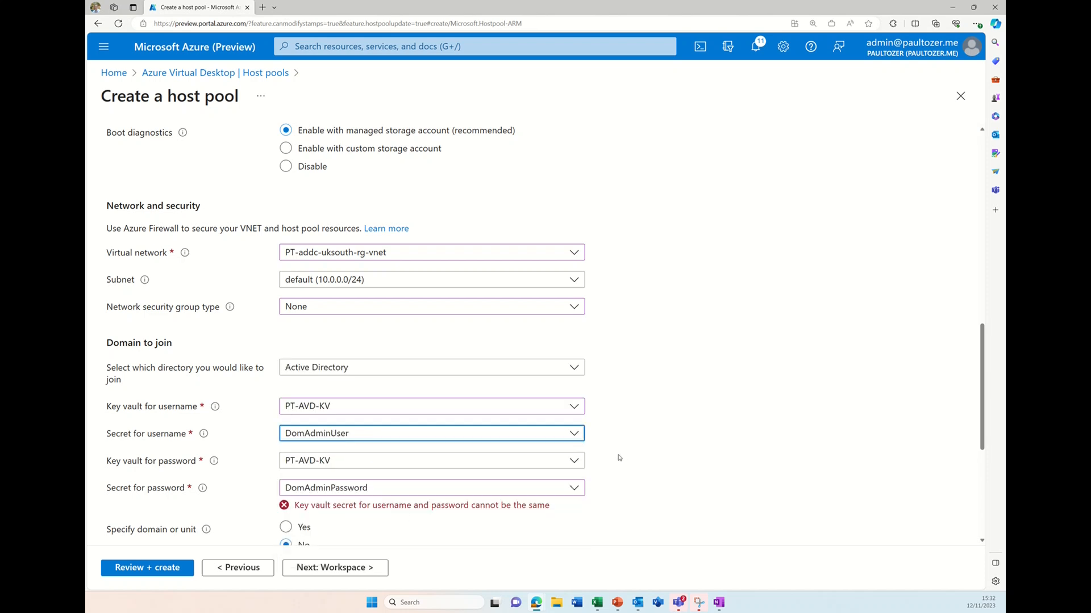
pyautogui.scroll(-2, 568, 432)
pyautogui.click(347, 366)
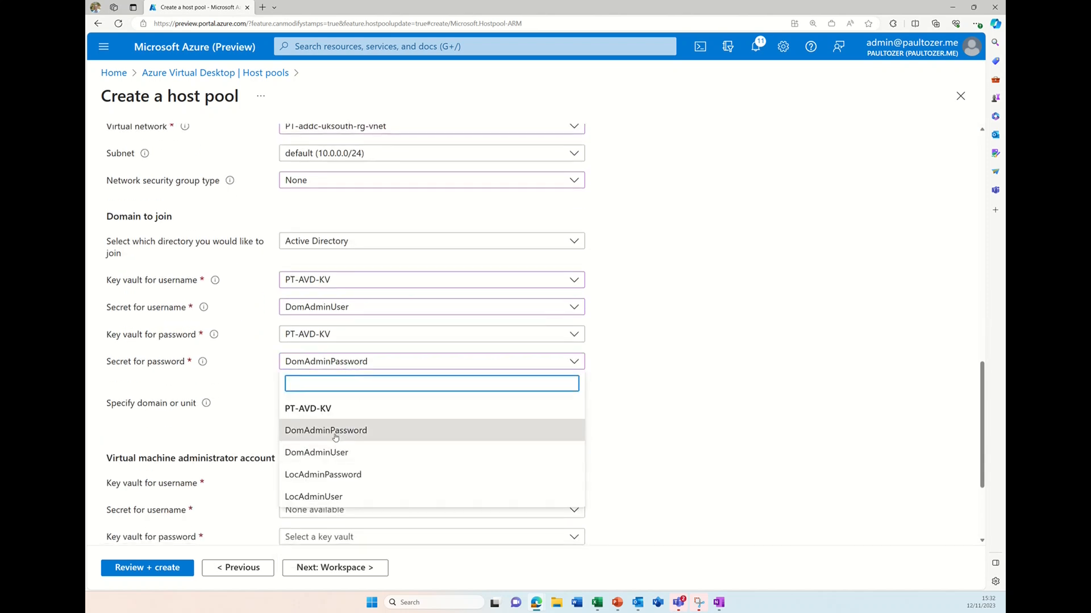
pyautogui.click(397, 431)
# Step: For the virtual machine administrator account, use key vault PT-AVD-KV with secrets LocAdminUser for username and LocAdminPassword for password
pyautogui.scroll(-1, 335, 434)
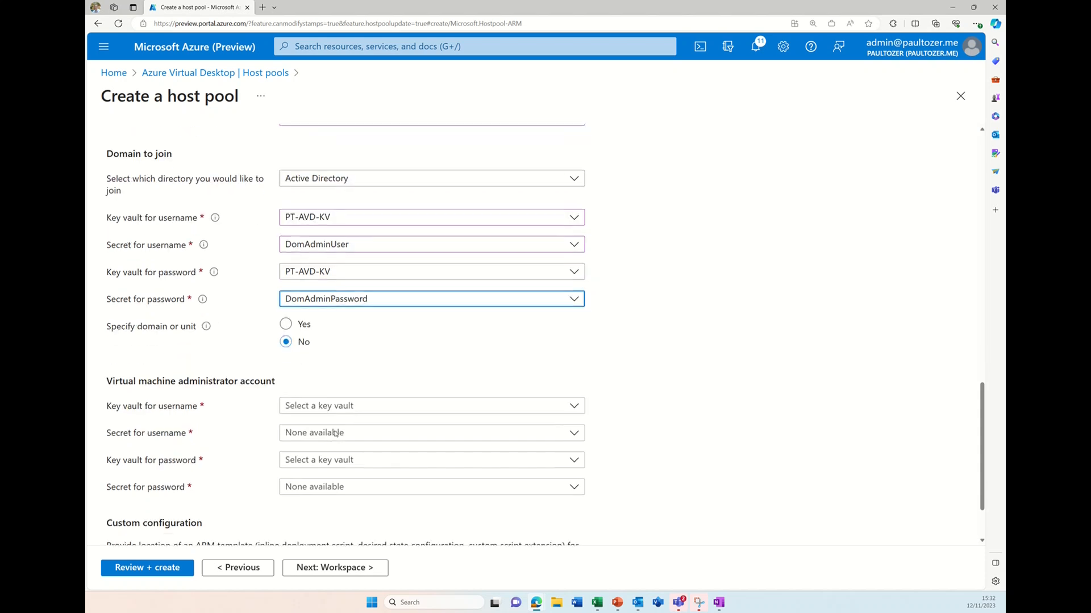
pyautogui.click(358, 405)
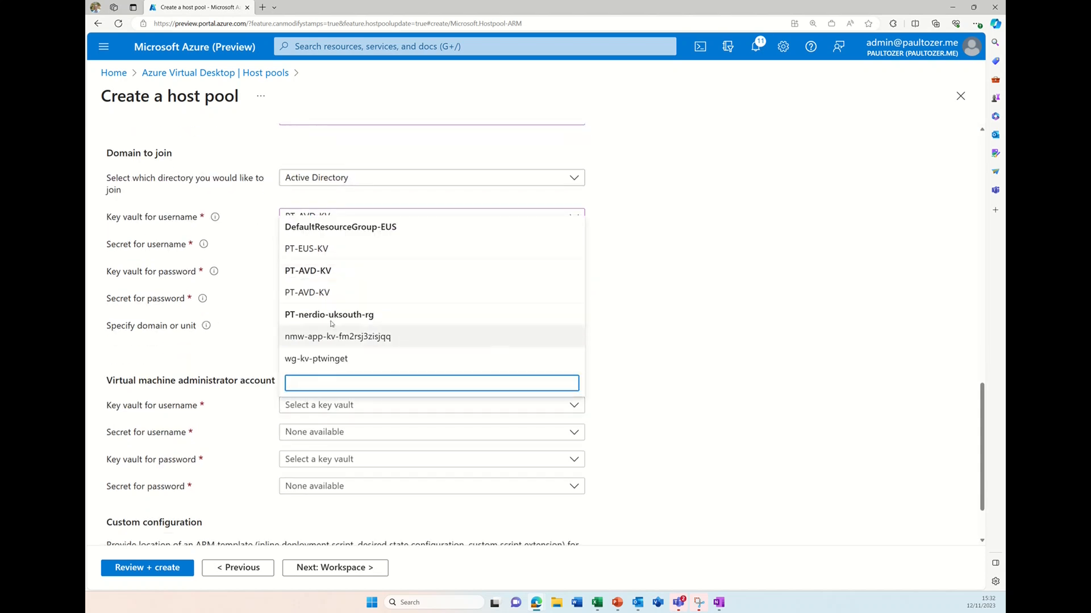
pyautogui.click(323, 293)
pyautogui.click(330, 431)
pyautogui.scroll(-1, 330, 507)
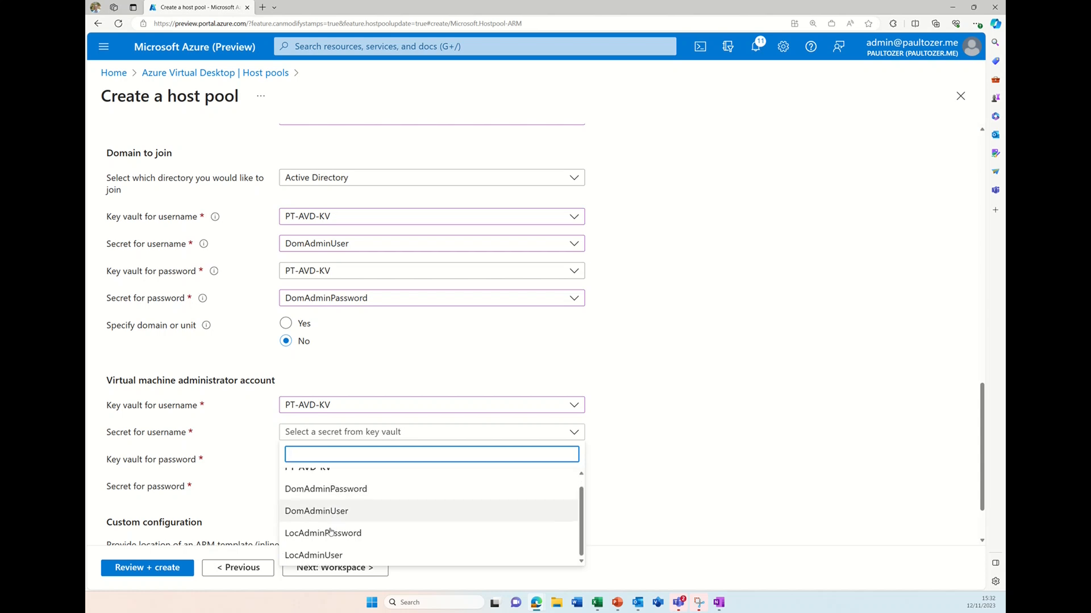
pyautogui.click(326, 555)
pyautogui.click(321, 486)
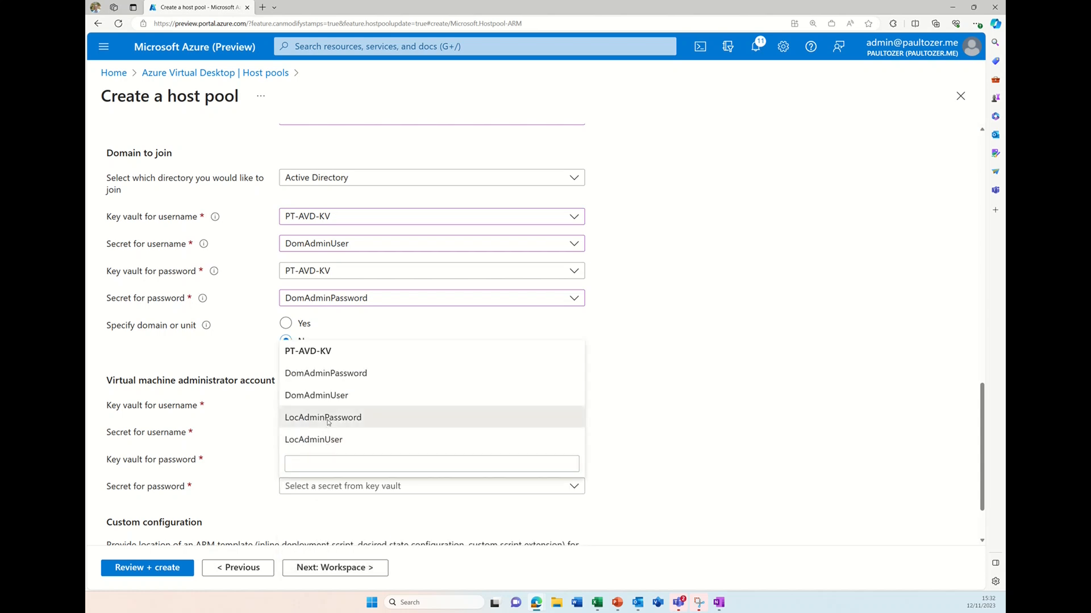
pyautogui.click(327, 420)
# Step: Register the host pool's default desktop app group to the existing AVD workspace
pyautogui.scroll(-1, 618, 426)
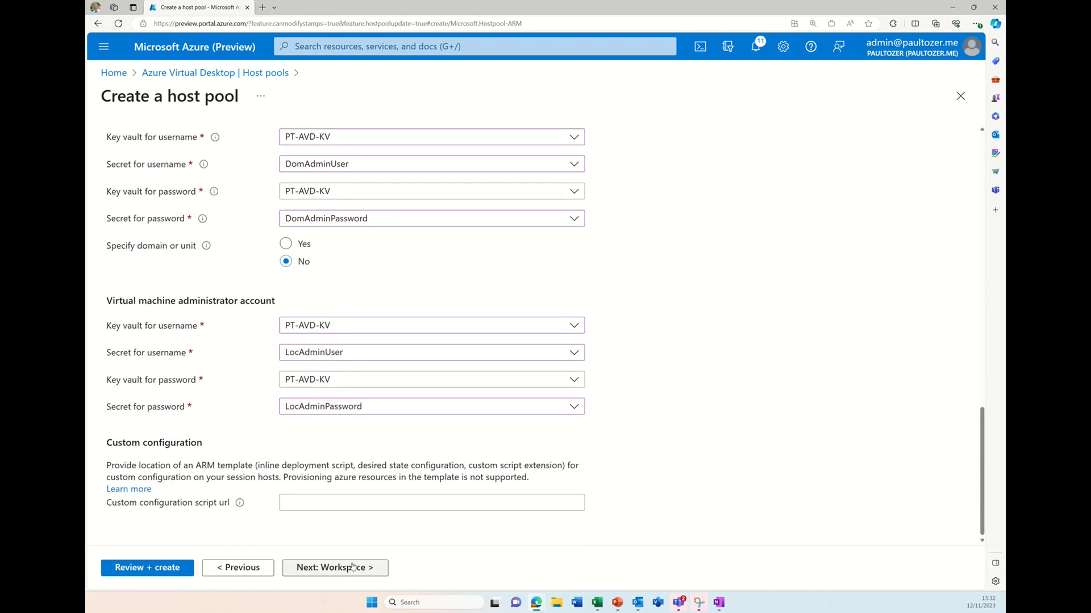
pyautogui.click(382, 565)
pyautogui.click(325, 211)
pyautogui.click(316, 242)
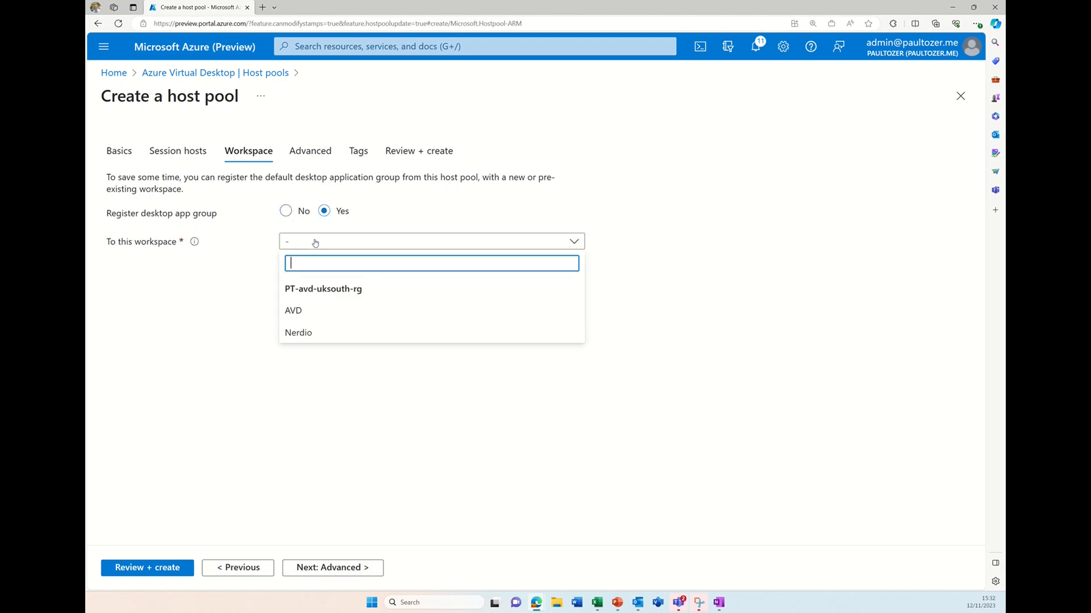
pyautogui.click(309, 307)
# Step: Keep the default advanced and tag settings, proceed to the review, and create the host pool
pyautogui.click(321, 568)
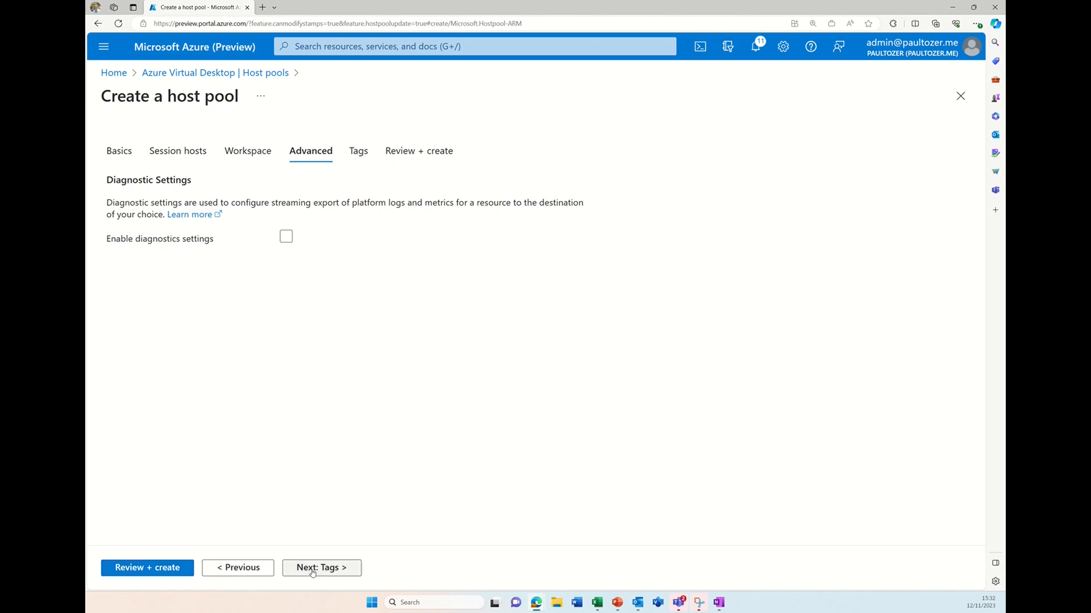
pyautogui.click(304, 568)
pyautogui.click(312, 570)
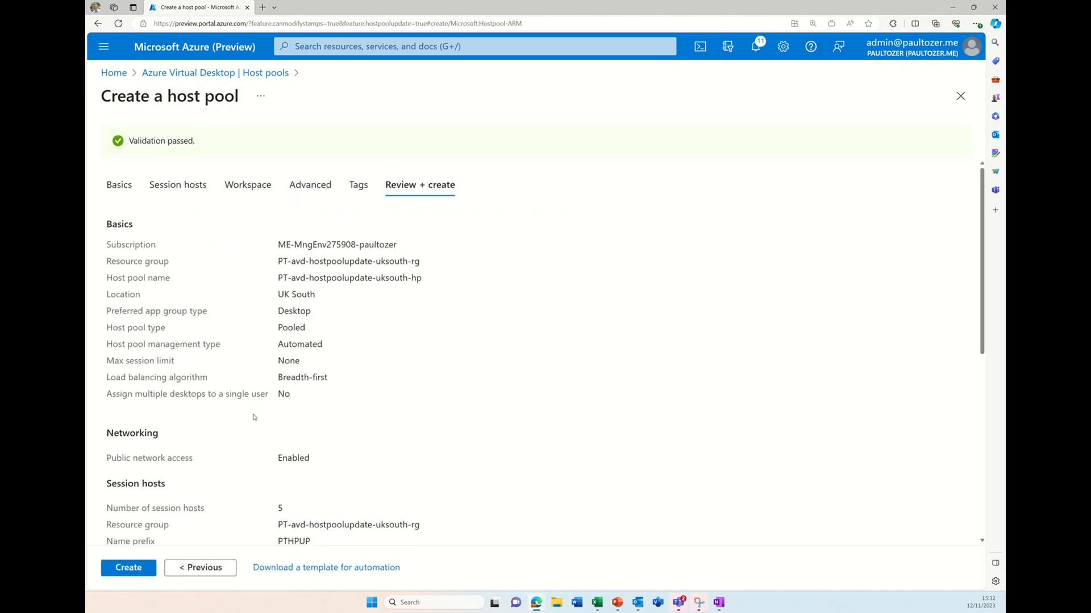
pyautogui.click(132, 567)
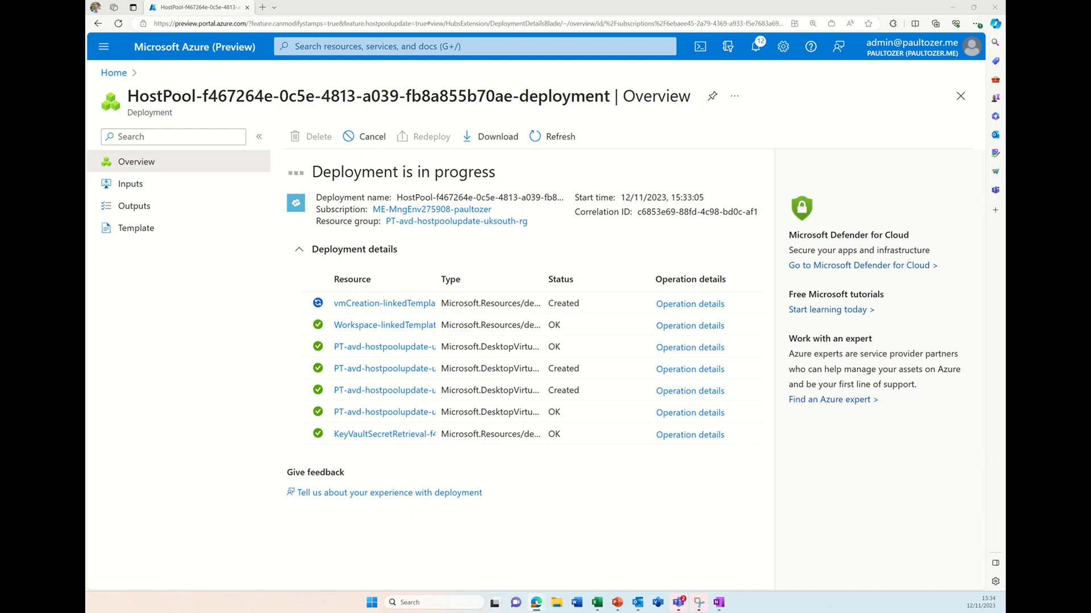
# Step: Open the vmCreation-linkedTemplate deployment and examine the status of its virtual machines and related resources
pyautogui.click(349, 305)
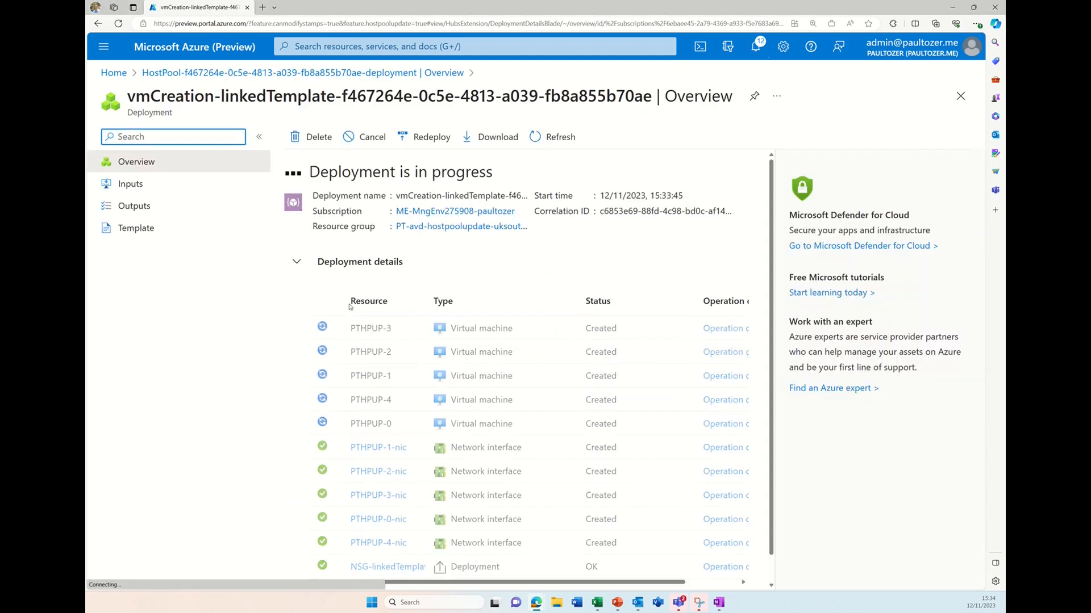
pyautogui.scroll(-1, 344, 353)
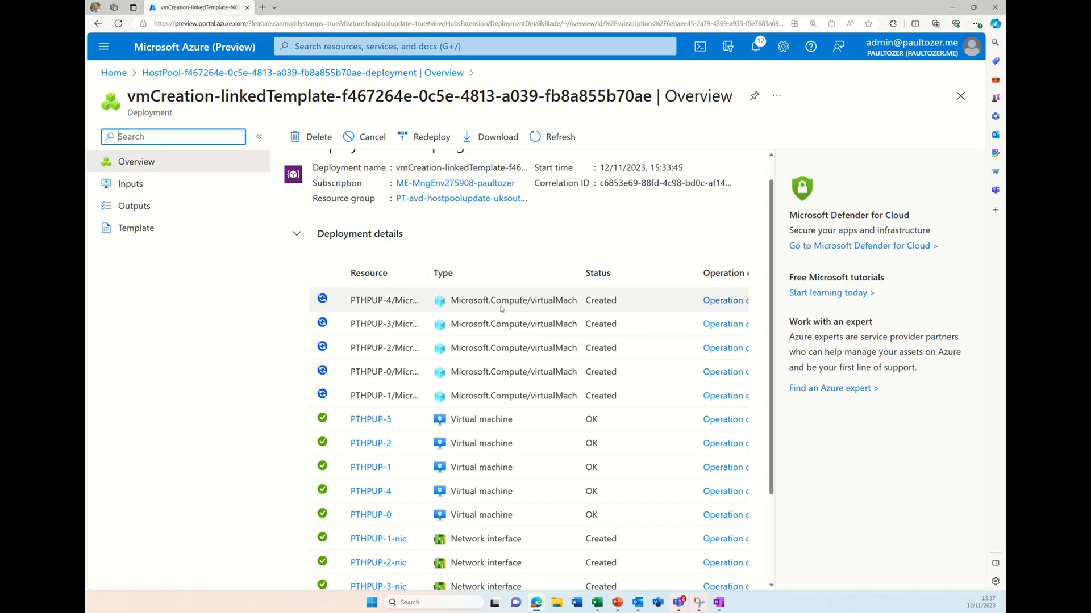
# Step: Open virtual machine PTHPUP-0 in resource group PT-avd-hostpoolupdate-uksouth-rg and view its installed extensions
pyautogui.click(113, 73)
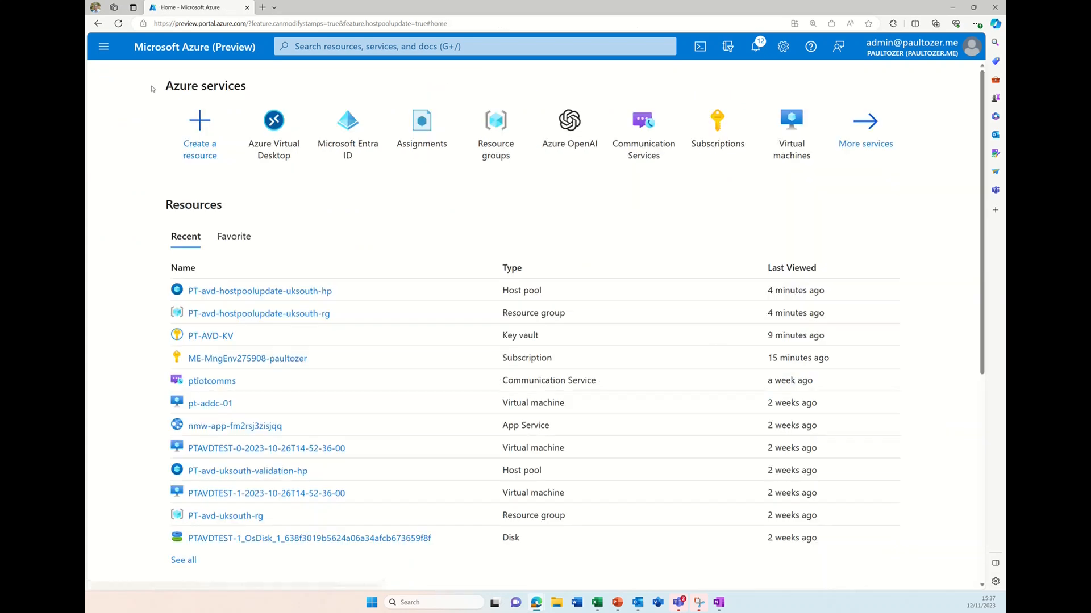
pyautogui.click(250, 313)
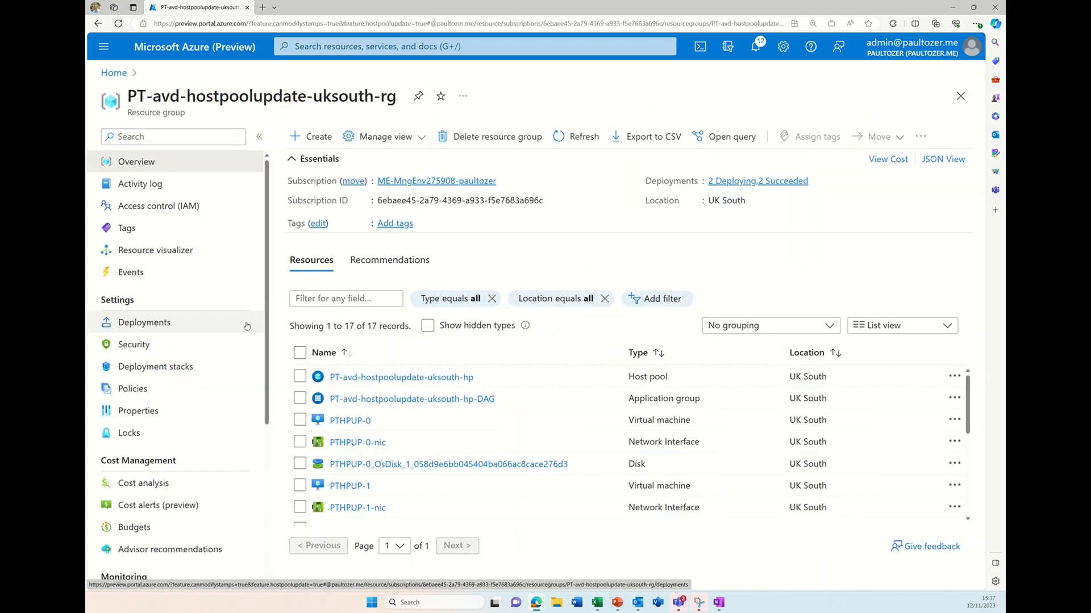
pyautogui.click(341, 417)
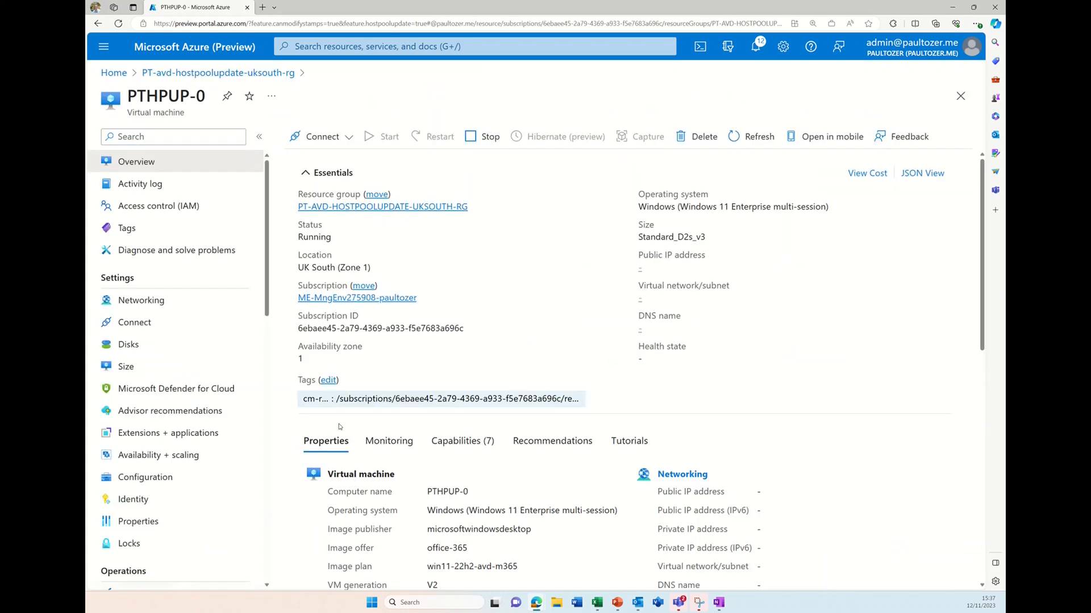
pyautogui.click(184, 436)
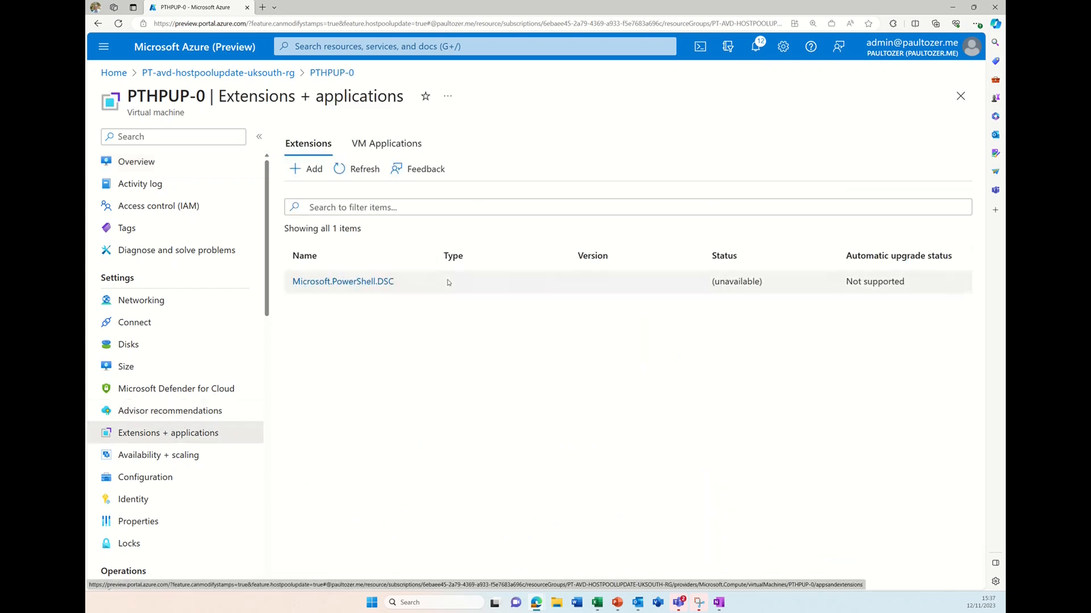
# Step: Return to the running host pool deployment through the notifications and reopen its vmCreation-linkedTemplate deployment to check progress
pyautogui.click(755, 50)
pyautogui.click(747, 150)
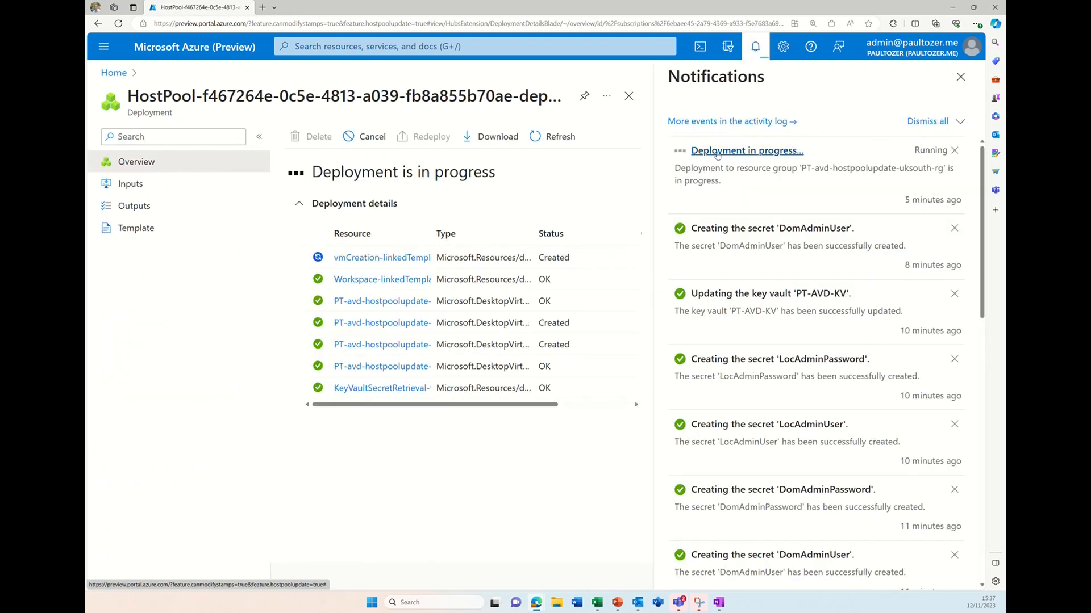
pyautogui.click(382, 331)
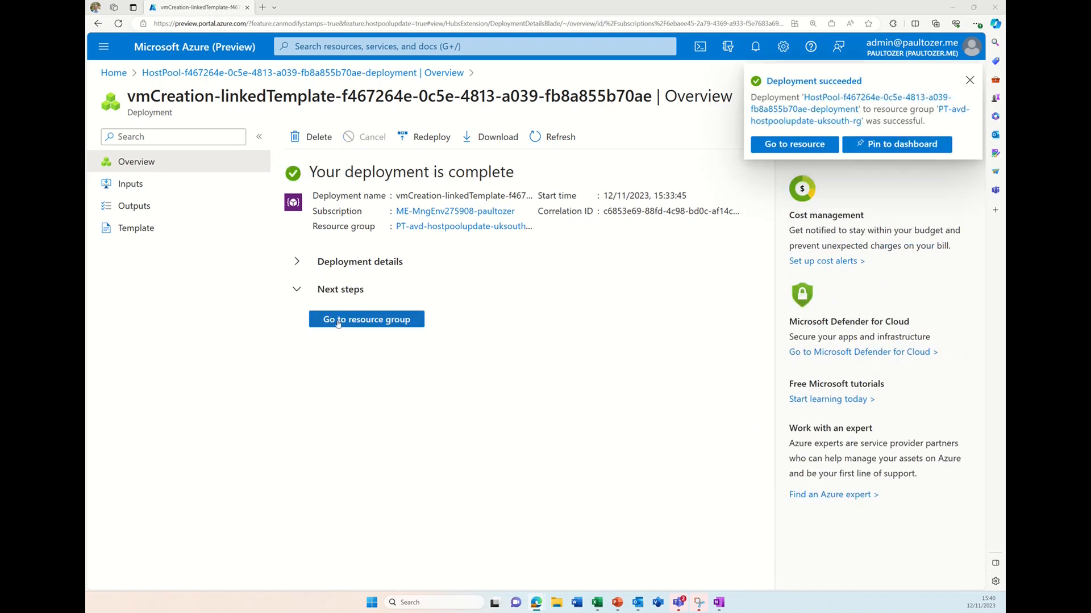
# Step: Go to the deployment's resource group and open the session hosts of host pool PT-avd-hostpoolupdate-uksouth-hp
pyautogui.click(347, 321)
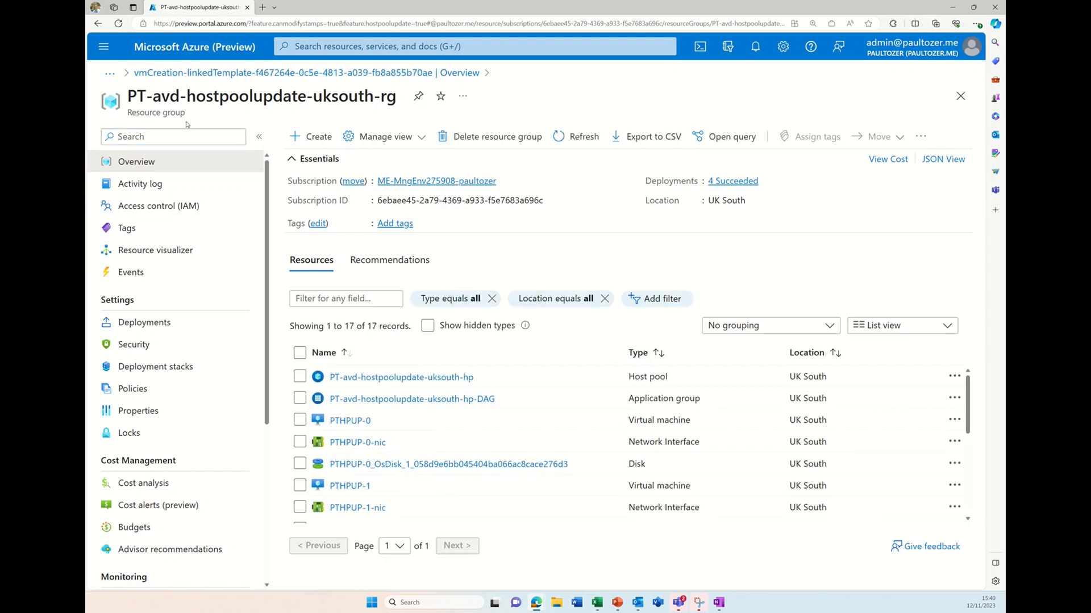
pyautogui.click(351, 377)
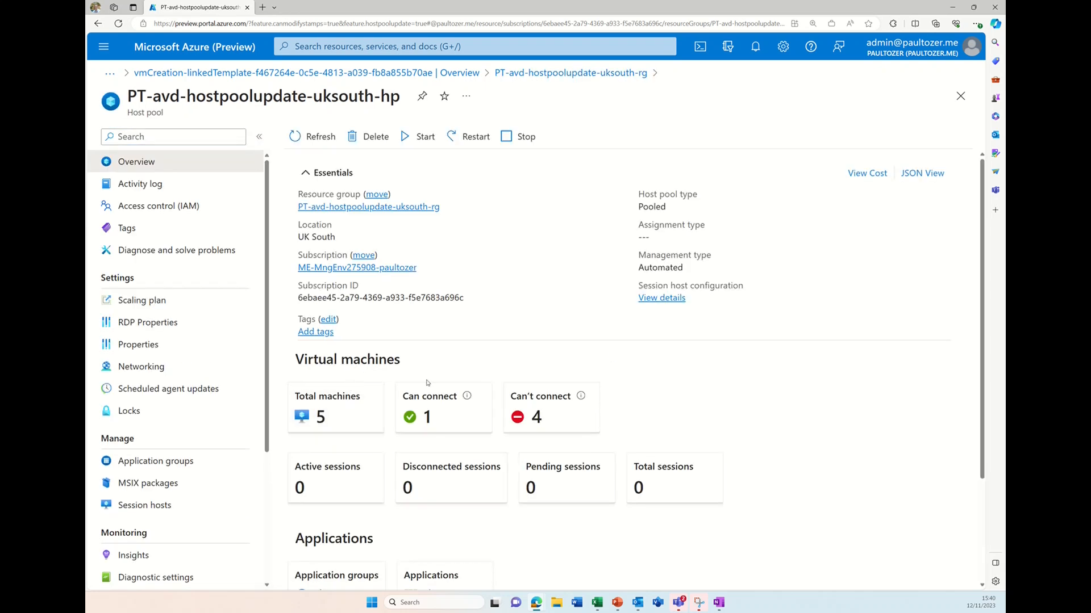
pyautogui.click(158, 506)
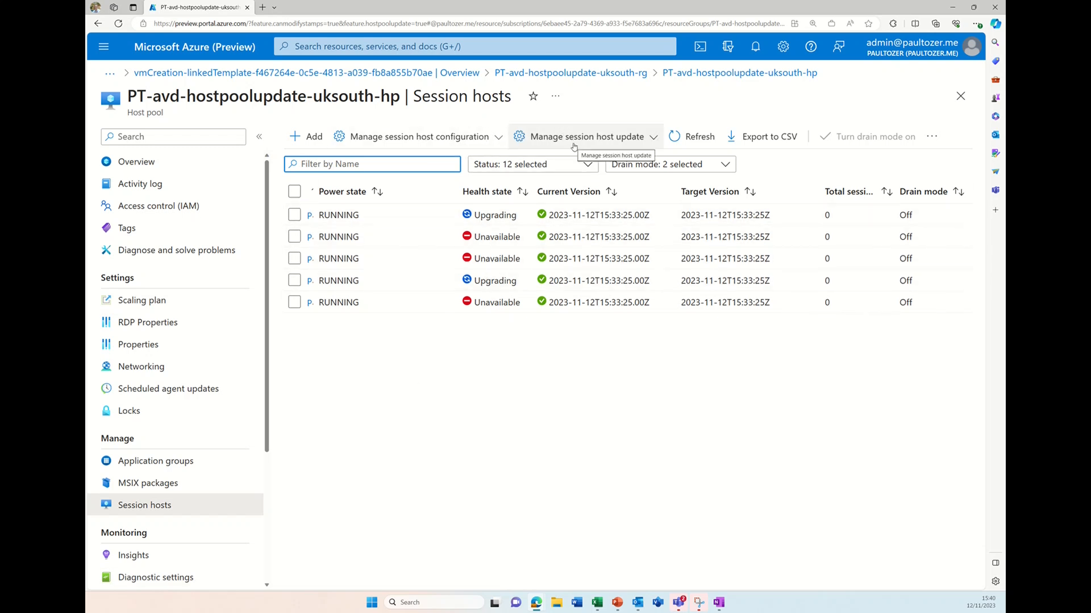
# Step: Refresh the session host list repeatedly to check the health state of the hosts
pyautogui.click(686, 137)
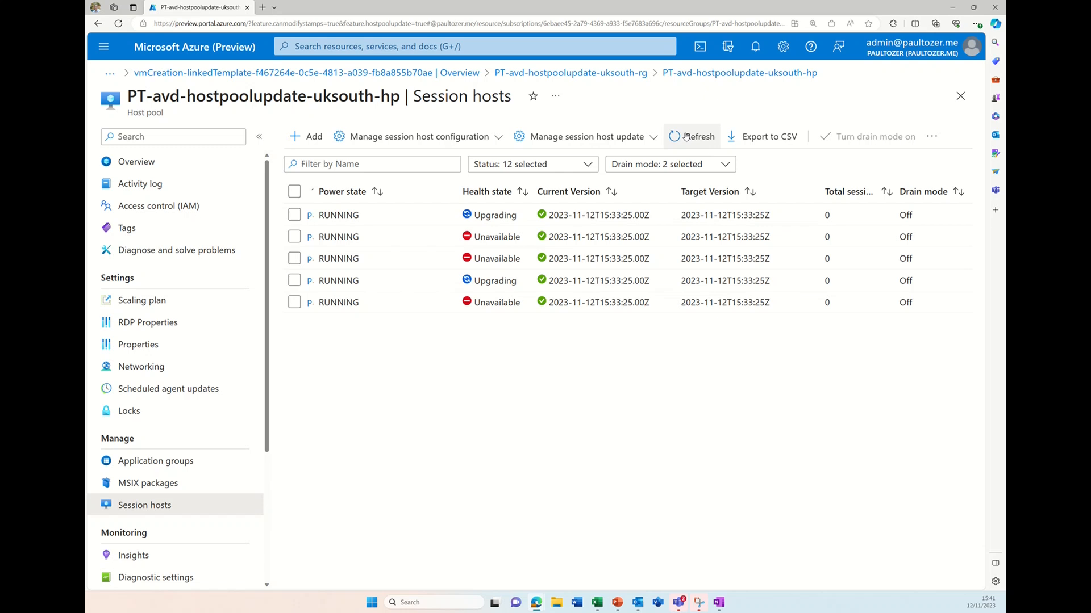
pyautogui.click(683, 144)
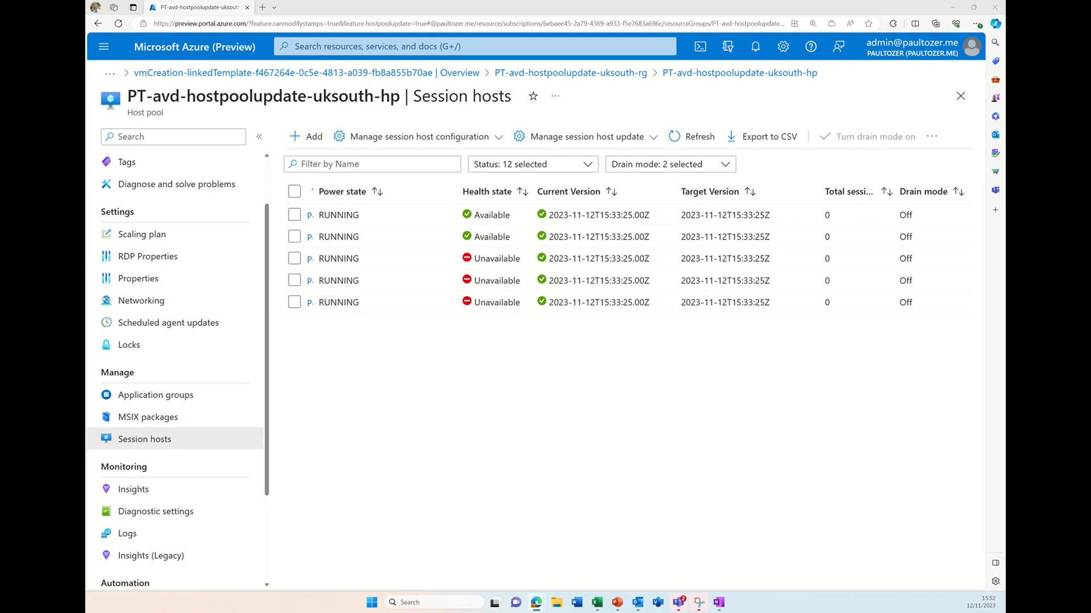
pyautogui.click(692, 136)
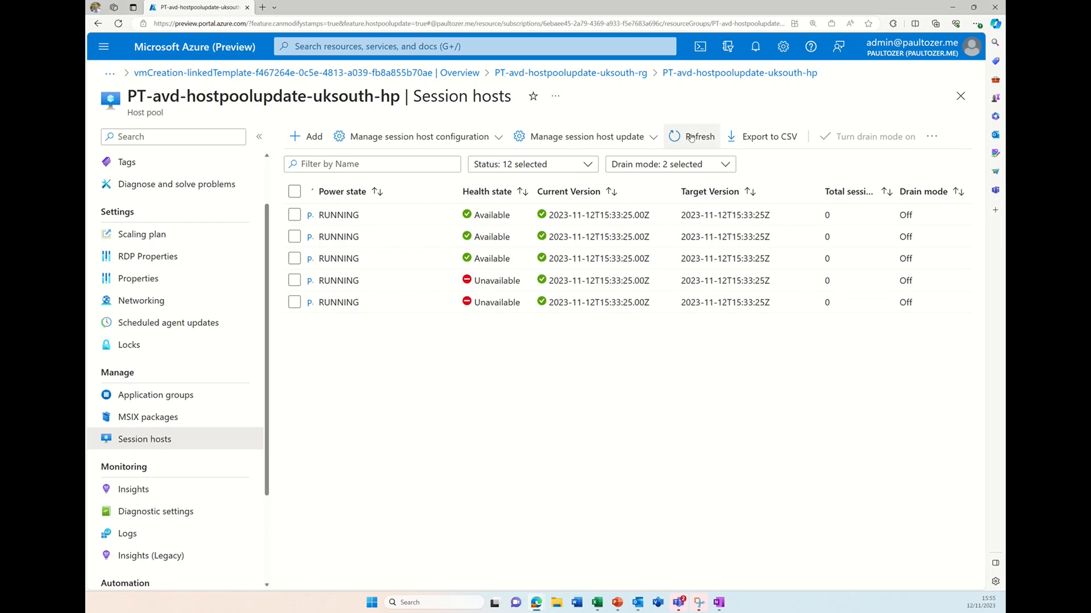
pyautogui.click(691, 137)
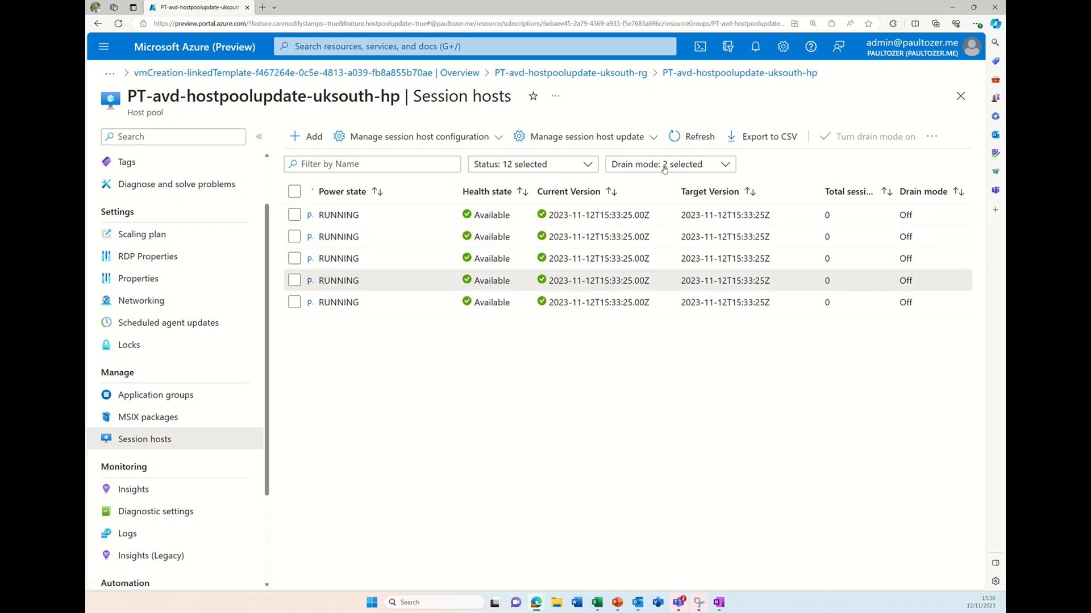
pyautogui.click(691, 136)
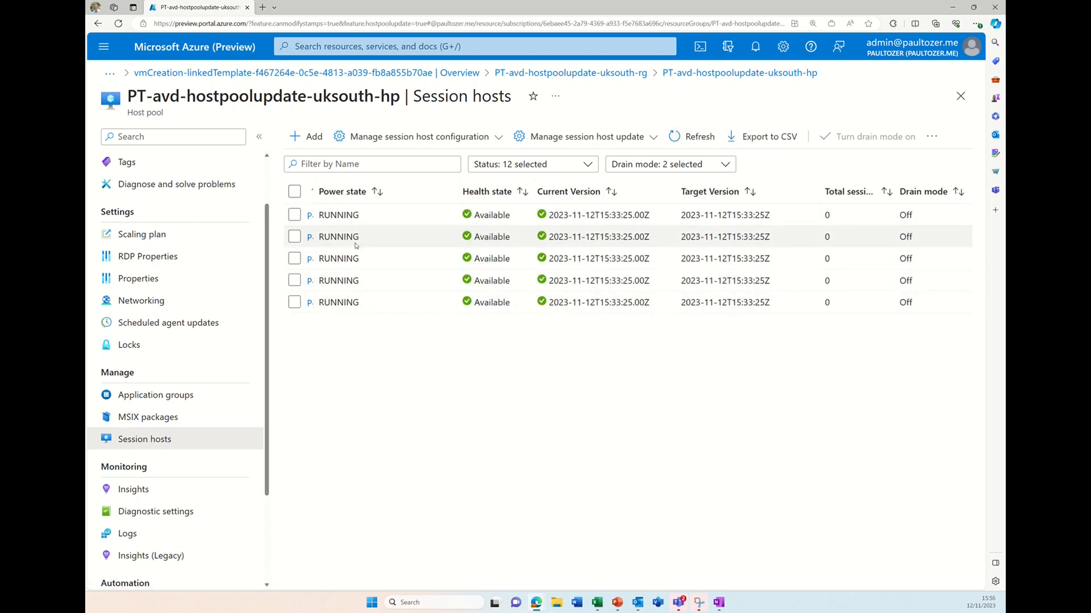
# Step: View the session host configuration, review its image, network, domain and administrator secret settings, and close it
pyautogui.click(461, 139)
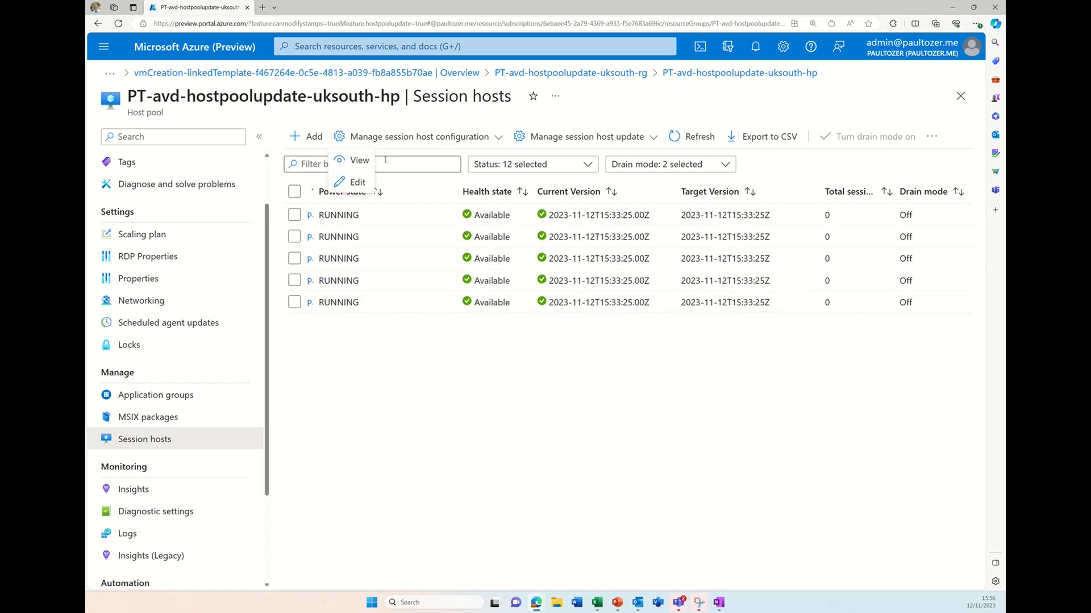
pyautogui.click(351, 164)
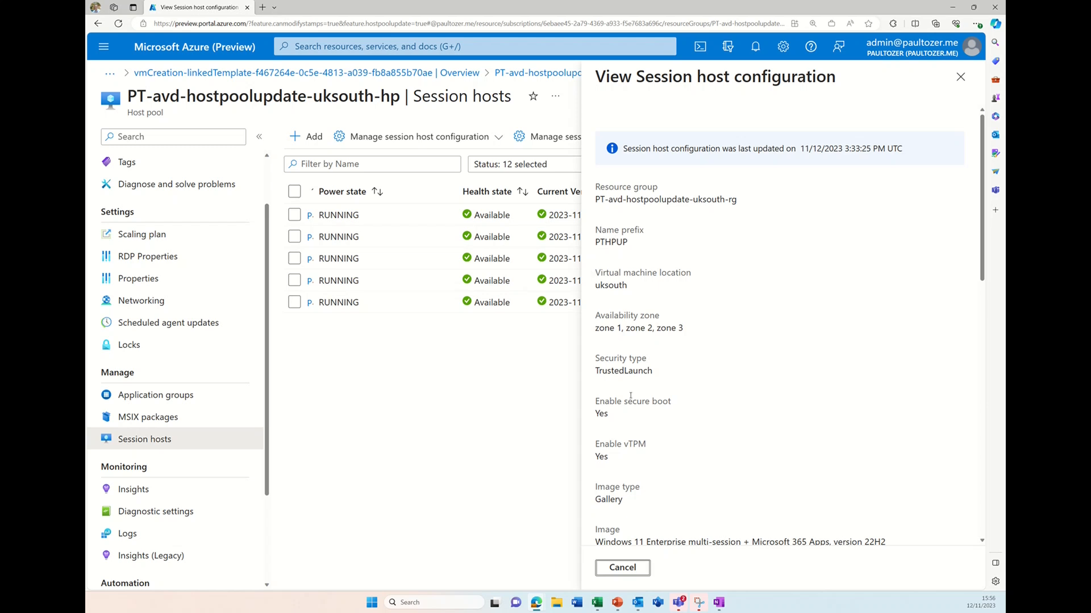
pyautogui.scroll(-1, 628, 443)
pyautogui.scroll(-1, 627, 447)
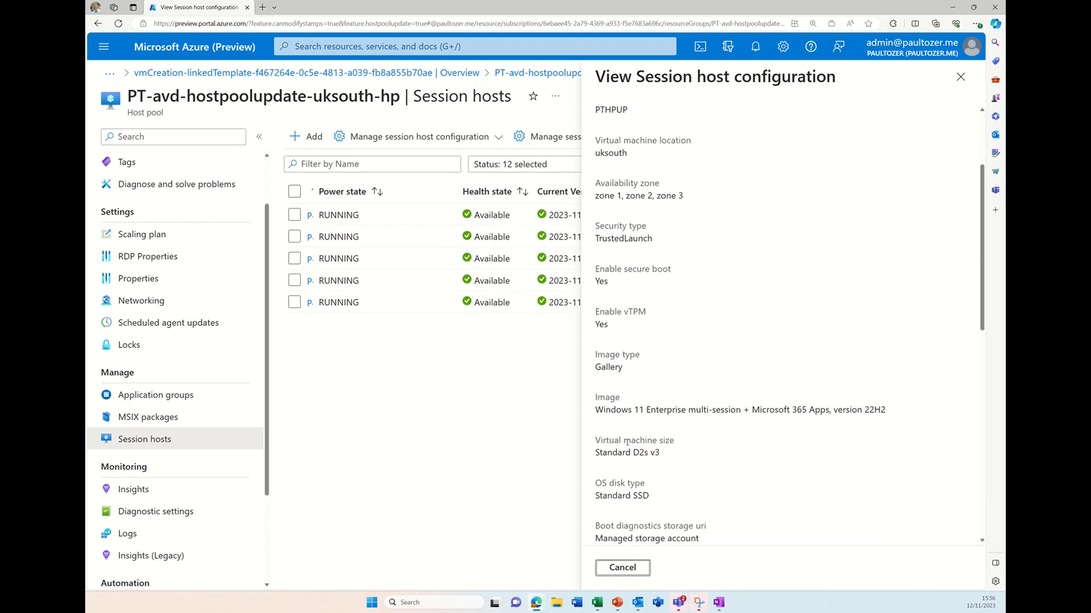
pyautogui.scroll(-4, 655, 456)
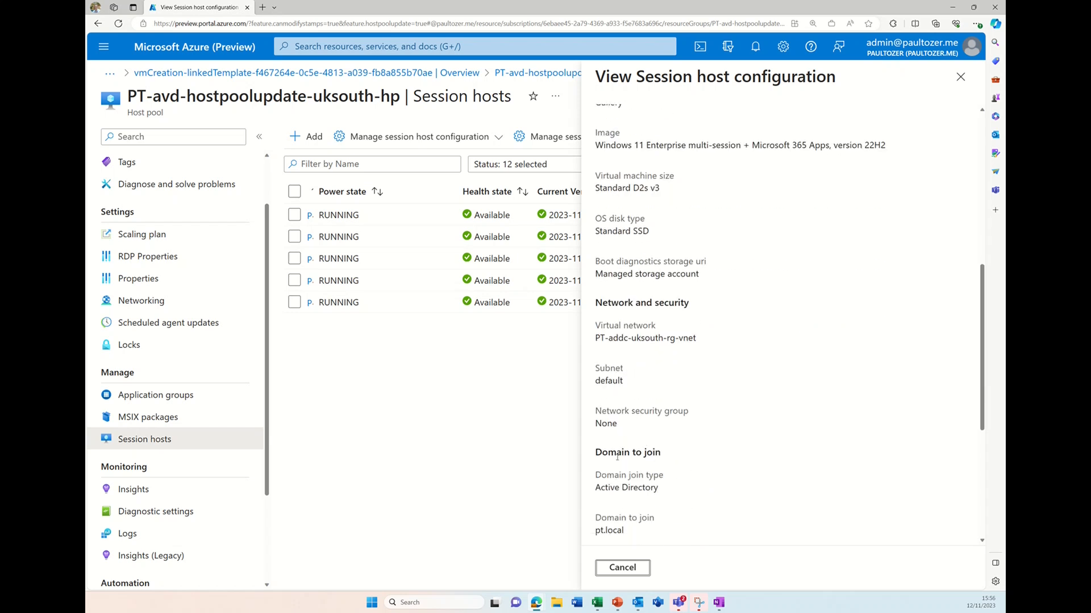
pyautogui.scroll(-3, 607, 496)
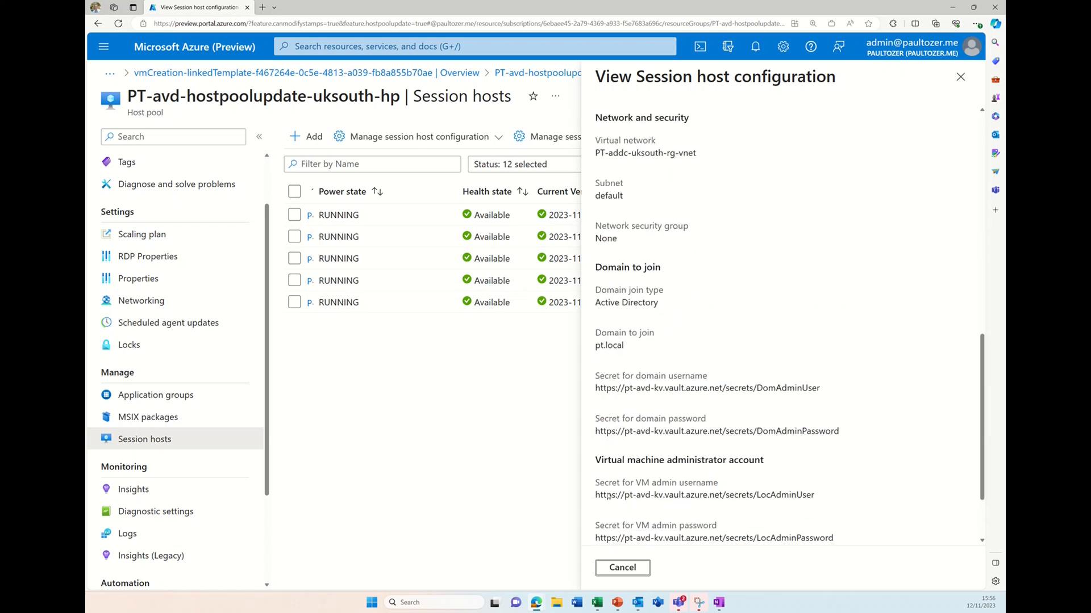
pyautogui.click(622, 568)
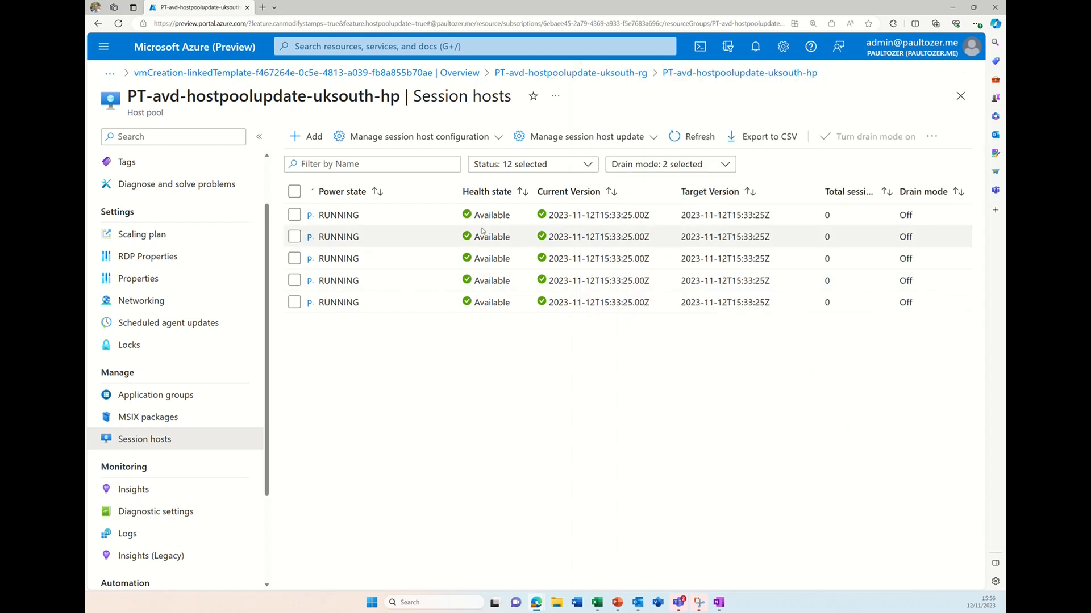
# Step: Start editing the session host configuration, set the VM batch size removed during the update to 2, and continue to the session host settings
pyautogui.click(462, 138)
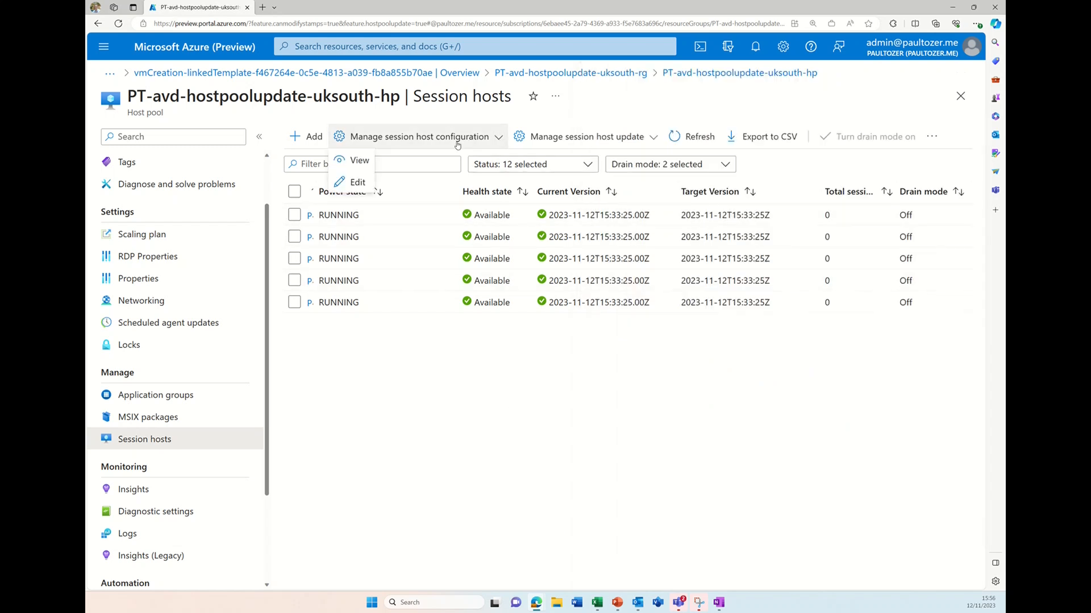
pyautogui.click(356, 183)
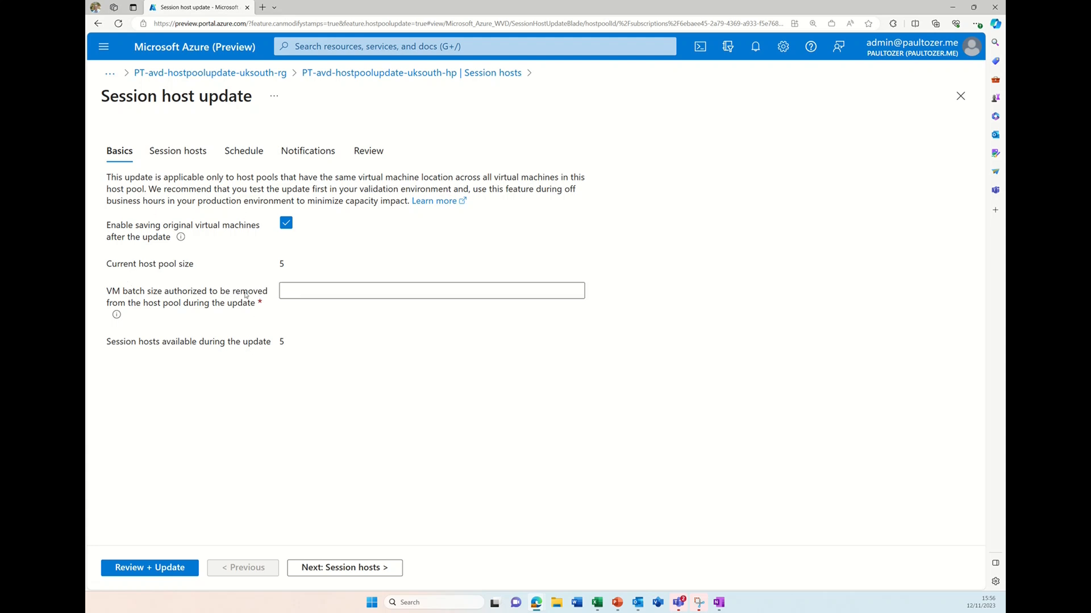
pyautogui.click(301, 292)
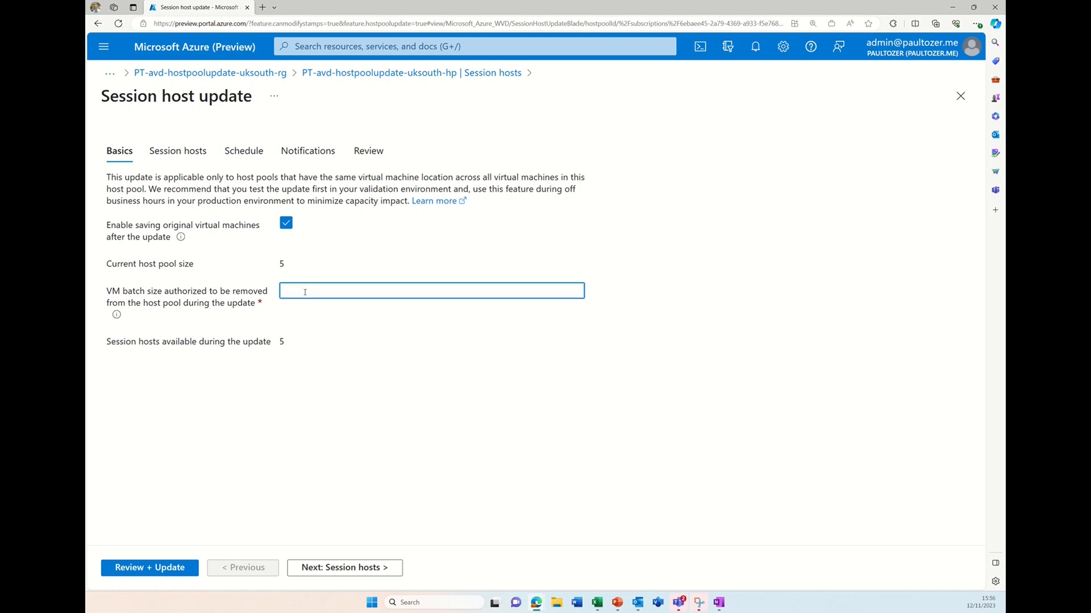
pyautogui.write('2')
pyautogui.click(335, 568)
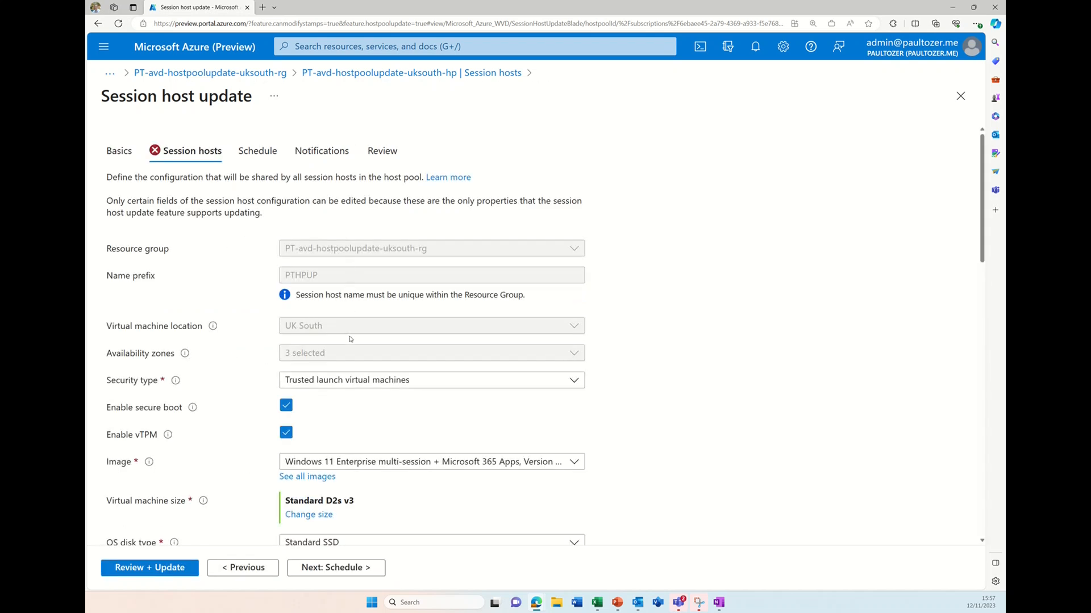
# Step: Select the image Windows 11 Enterprise multi-session, Version 23H2 + Microsoft 365 Apps - Gen2, and look at the marketplace and shared image options
pyautogui.click(335, 463)
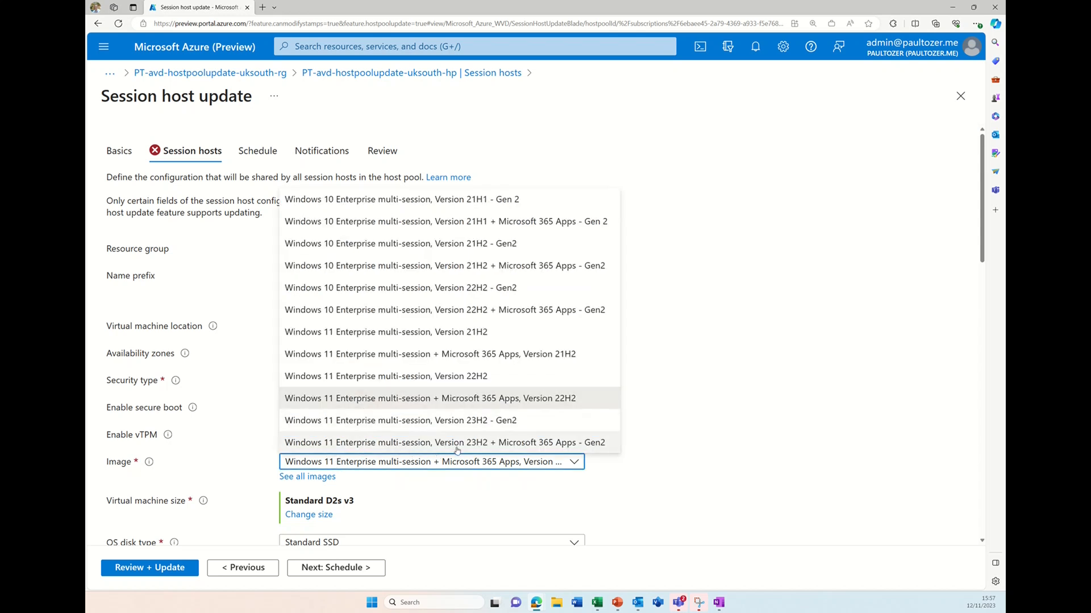
pyautogui.click(316, 478)
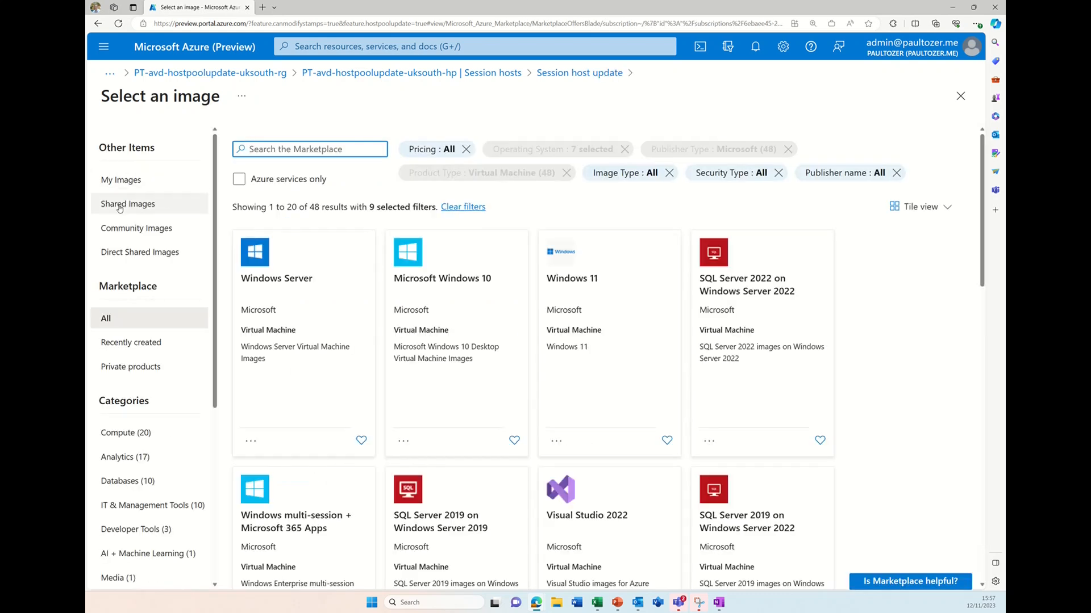
pyautogui.click(120, 204)
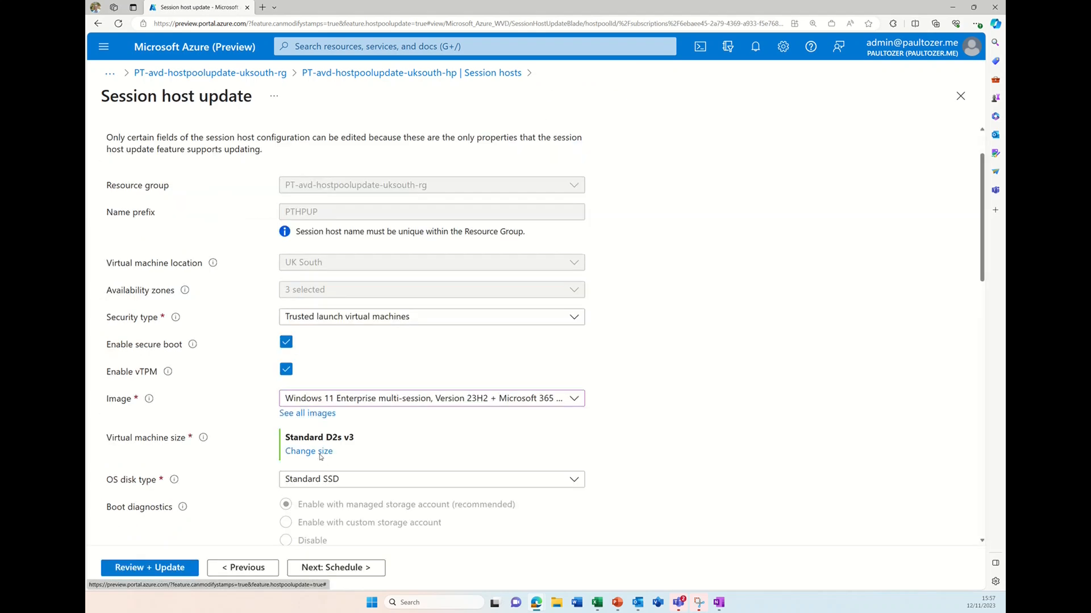
# Step: Change the session hosts' virtual machine size to D4s_v3
pyautogui.click(309, 451)
pyautogui.scroll(-1, 221, 390)
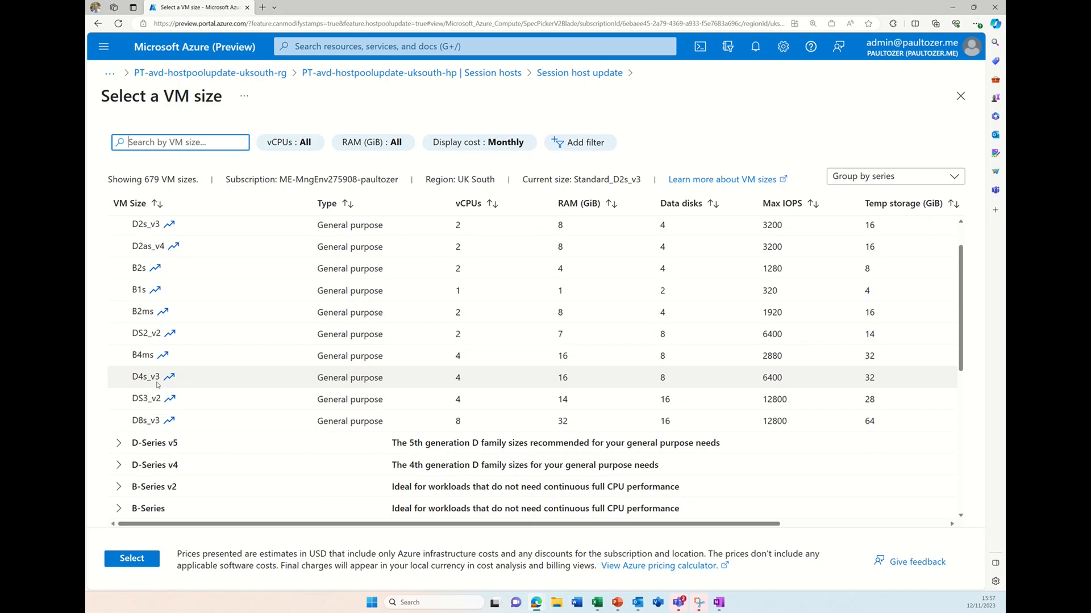
pyautogui.click(158, 385)
pyautogui.click(132, 559)
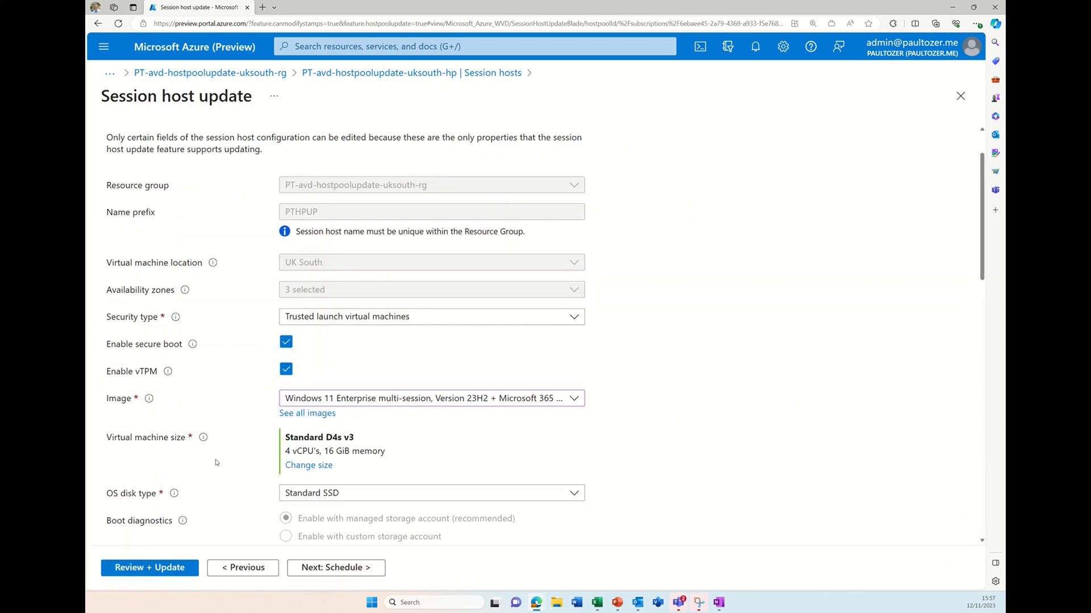
# Step: Choose DomAdminUser and DomAdminPassword as the domain join username and password secrets, and fill in the domain to join
pyautogui.scroll(-1, 216, 462)
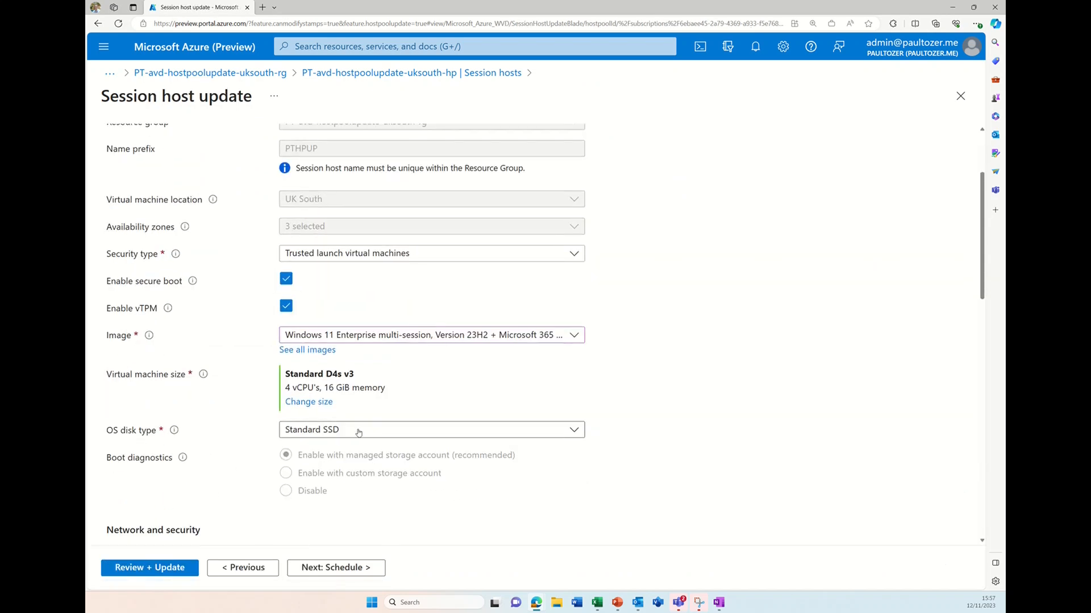
pyautogui.scroll(-5, 358, 433)
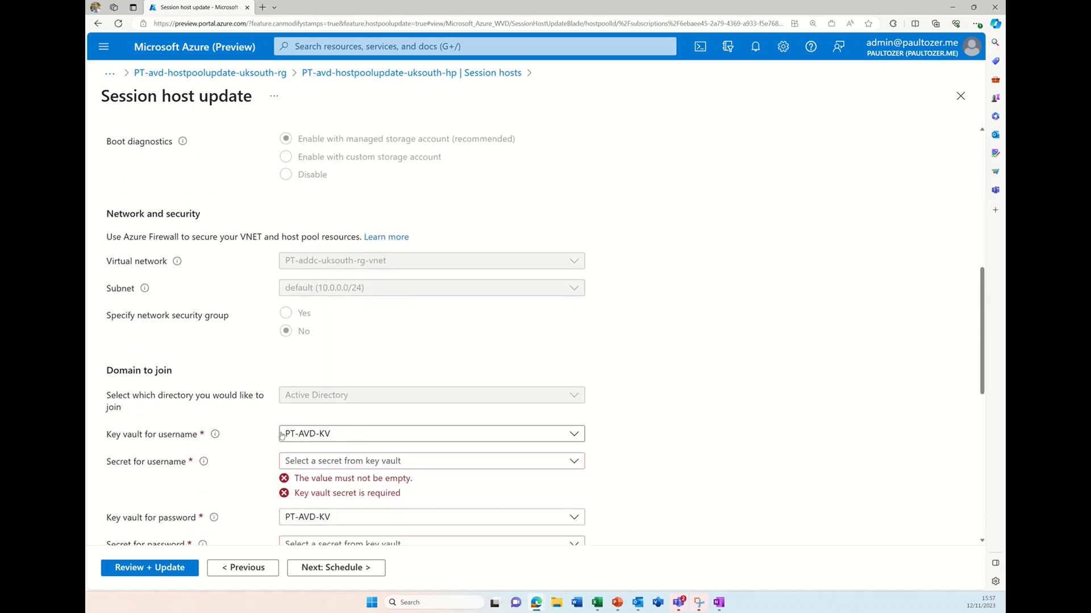
pyautogui.click(320, 464)
pyautogui.click(322, 529)
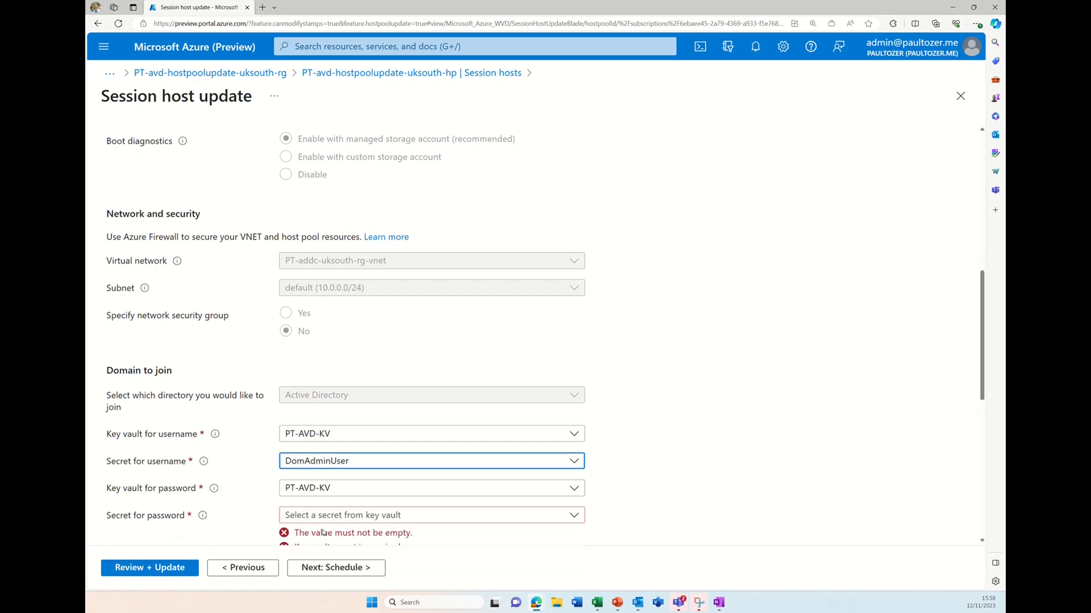
pyautogui.click(323, 517)
pyautogui.click(371, 401)
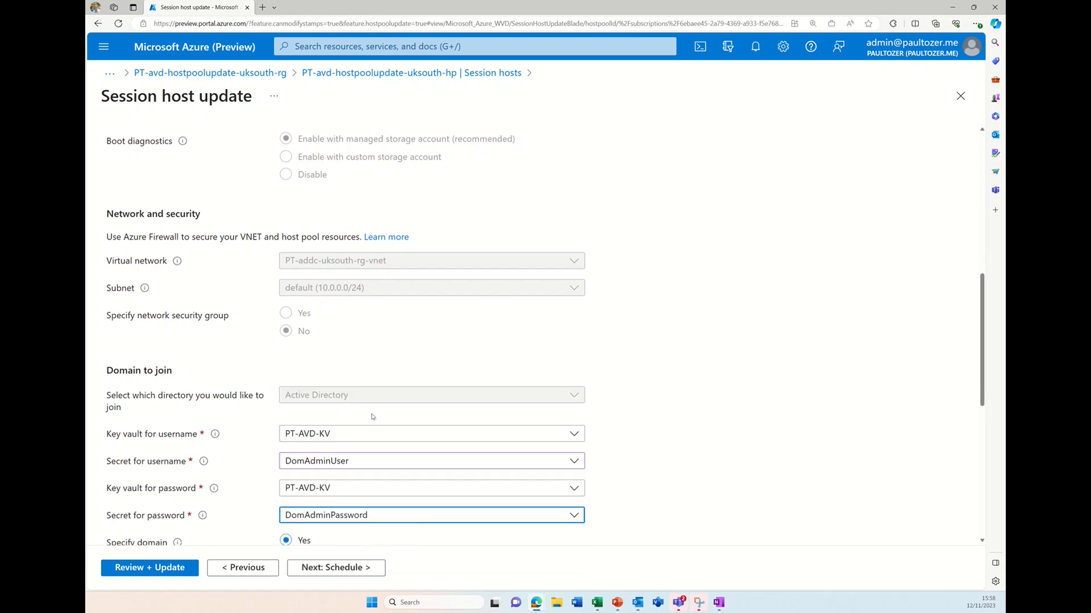
pyautogui.scroll(-4, 676, 445)
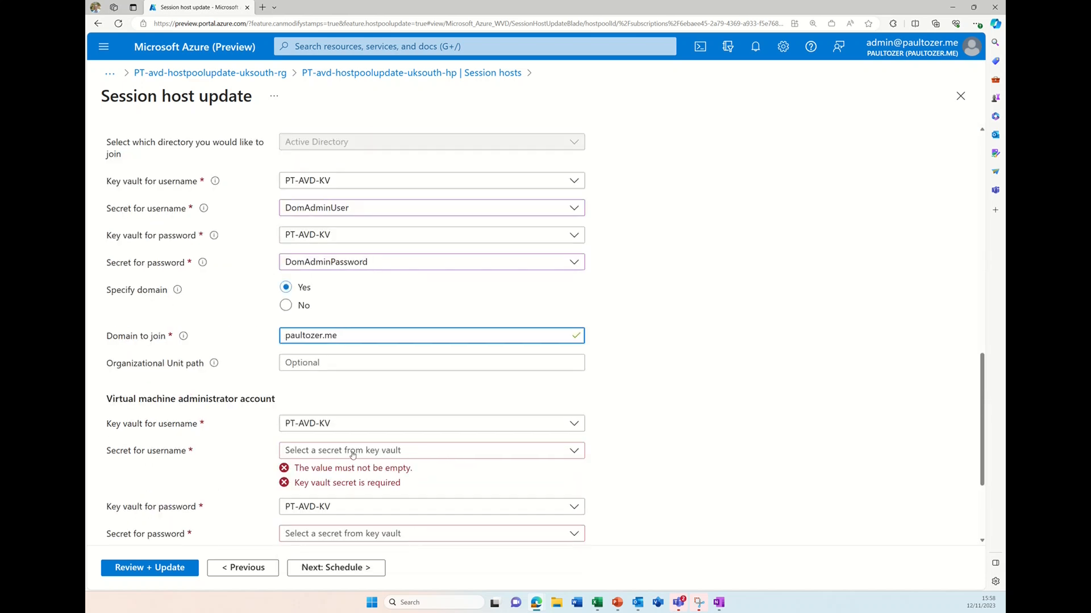
# Step: Choose LocAdminUser and LocAdminPassword as the virtual machine administrator secrets, and continue to the update schedule
pyautogui.click(352, 453)
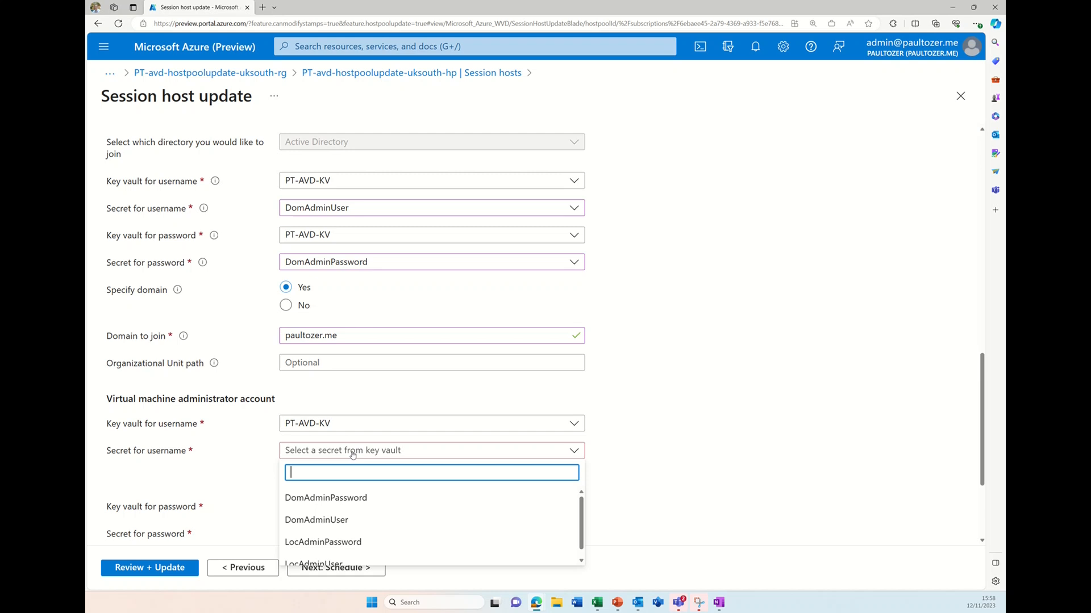
pyautogui.click(343, 555)
pyautogui.click(333, 504)
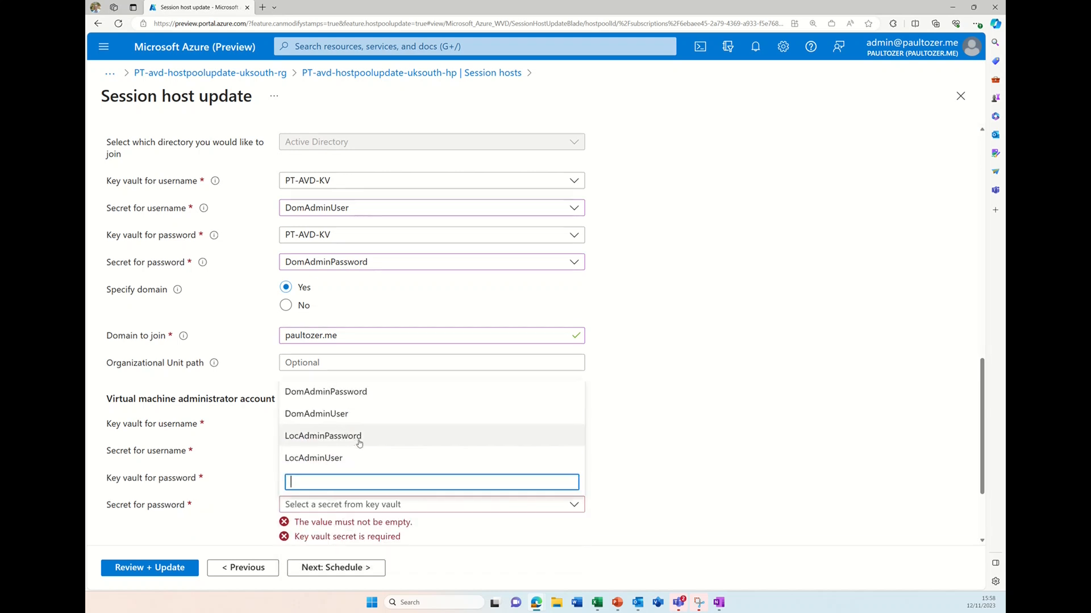
pyautogui.click(344, 436)
pyautogui.scroll(-2, 642, 443)
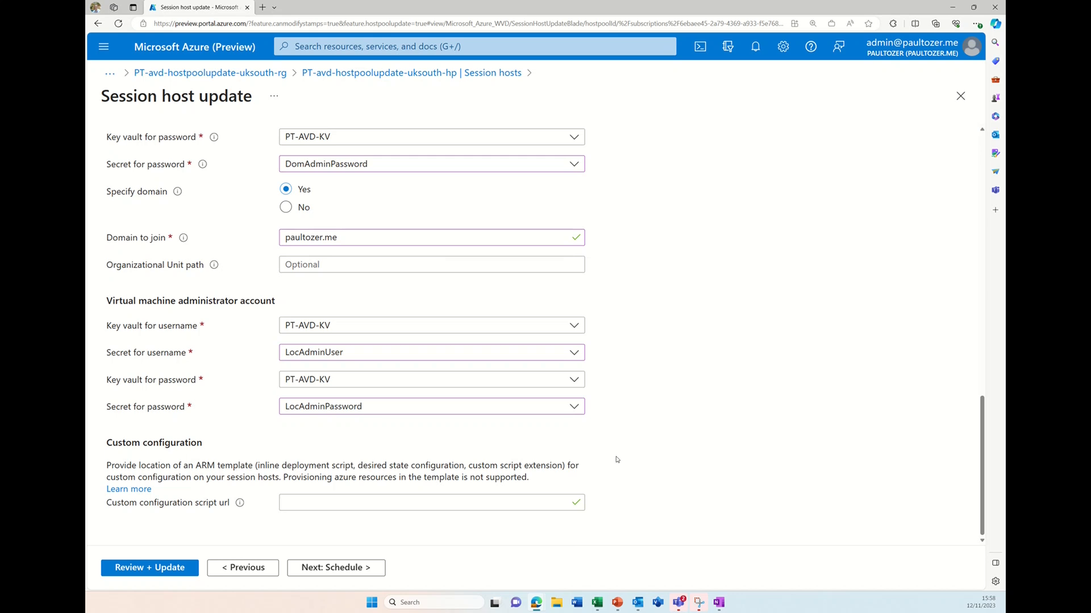
pyautogui.click(327, 568)
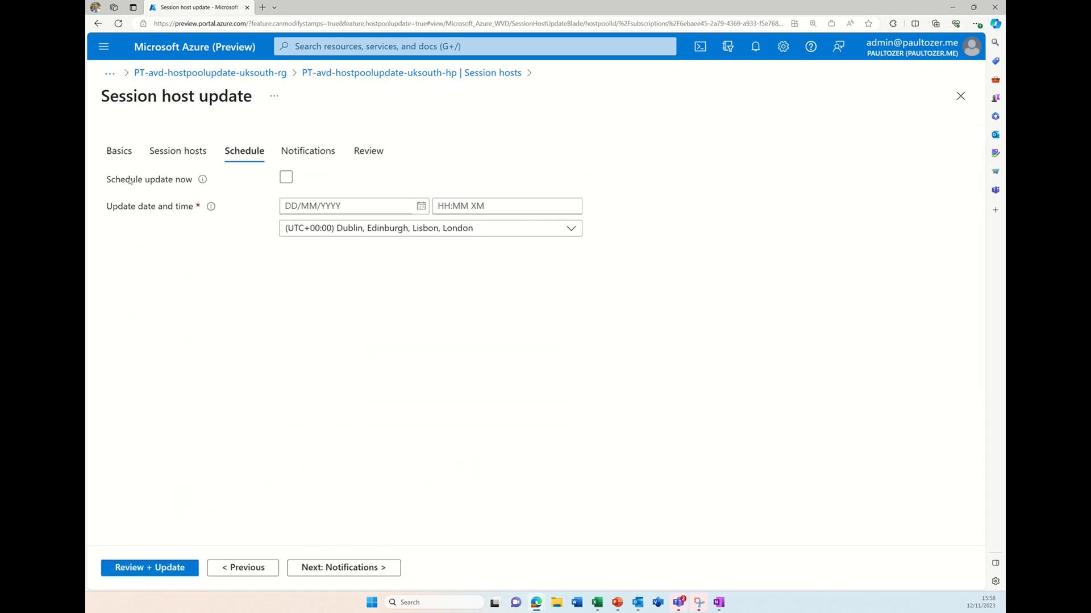
# Step: Try scheduling the session host update for 19/11/2023 and start editing its time
pyautogui.click(318, 206)
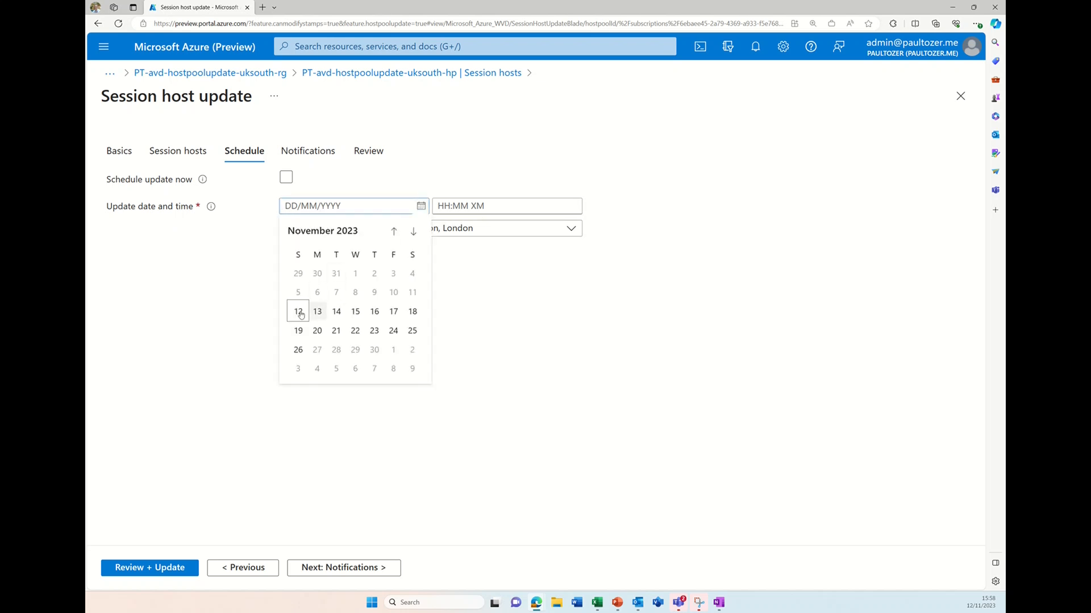
pyautogui.click(298, 312)
pyautogui.click(420, 206)
pyautogui.click(298, 330)
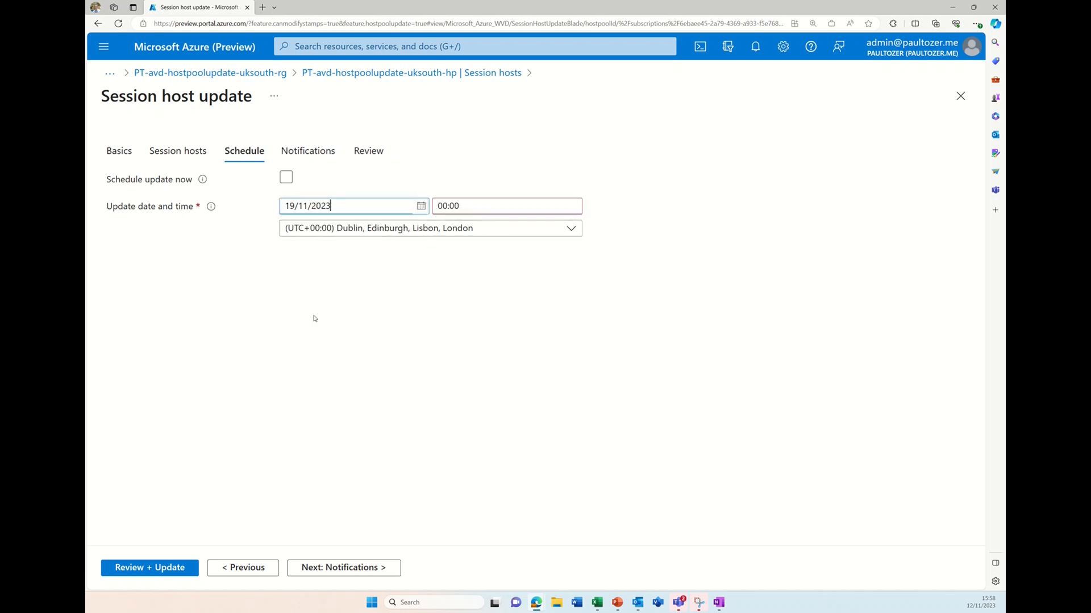
pyautogui.click(439, 206)
pyautogui.write('2')
# Step: Schedule the update to run now, keep the sign-out notification settings, and start the session host update from the review
pyautogui.click(286, 178)
pyautogui.click(329, 567)
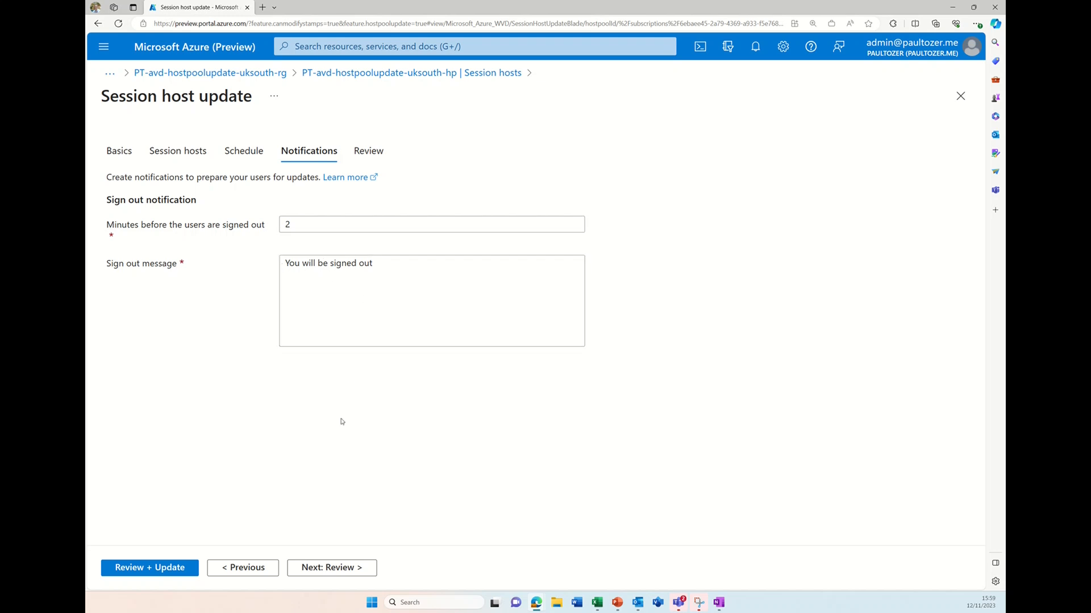
pyautogui.click(328, 567)
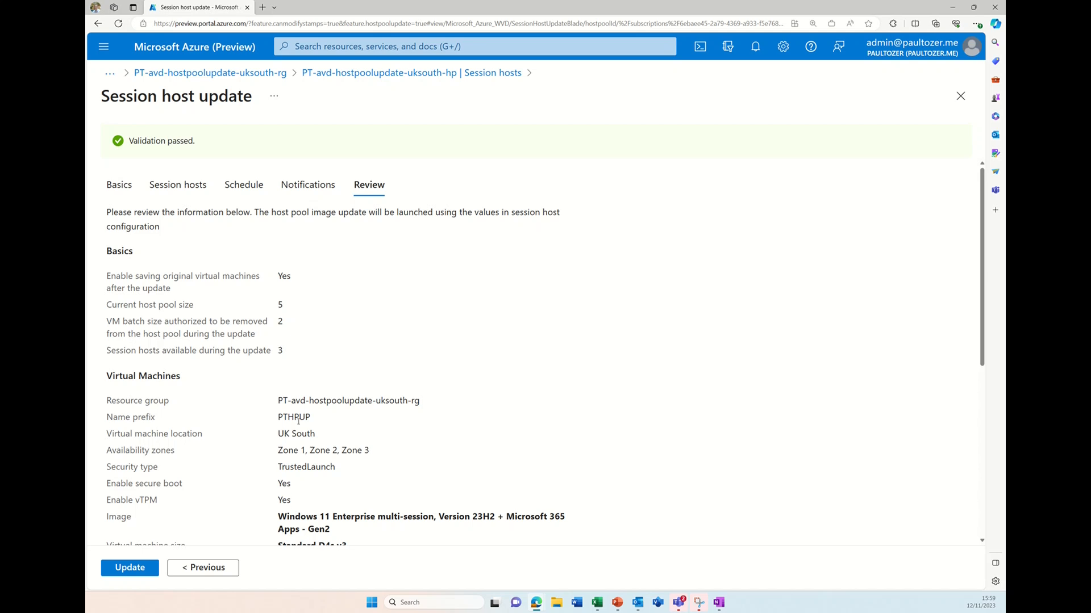
pyautogui.click(120, 571)
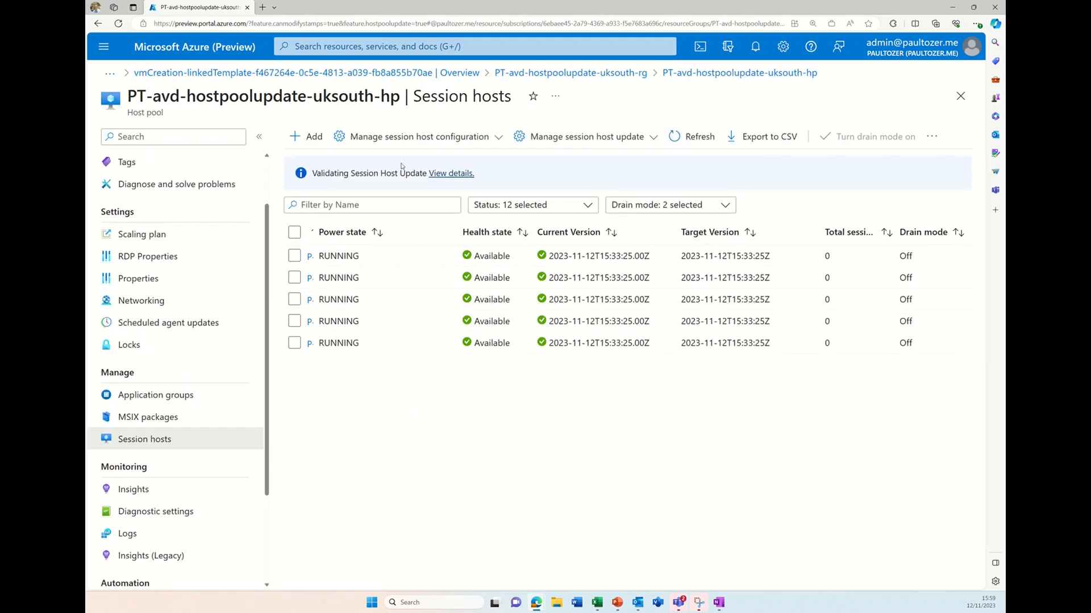
# Step: View the session host update details, read through the virtual machine and secret settings, and close them
pyautogui.click(454, 174)
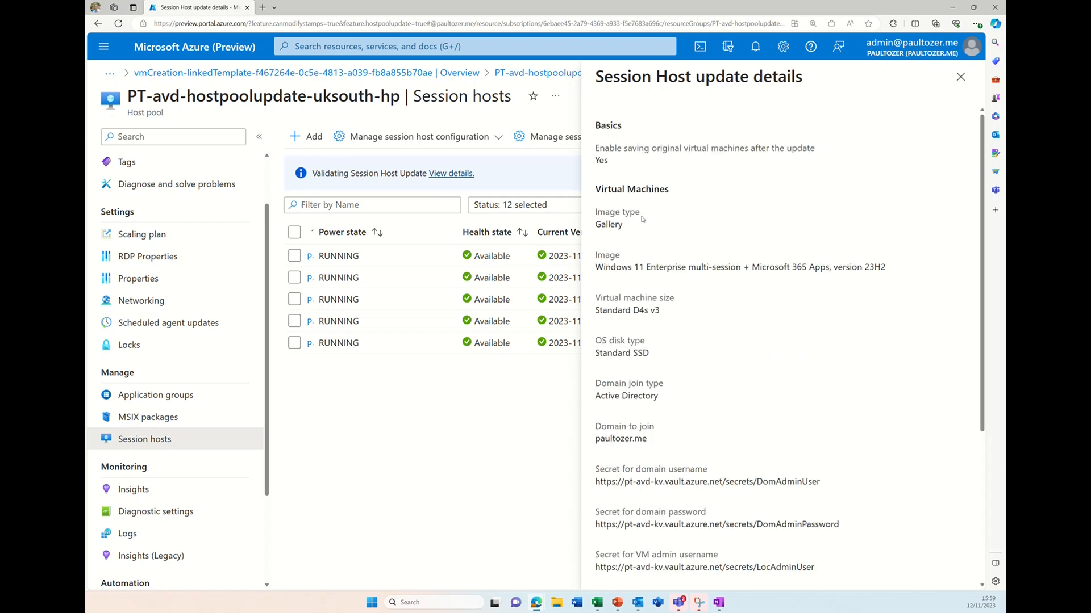
pyautogui.scroll(-5, 624, 305)
pyautogui.scroll(5, 625, 305)
pyautogui.click(959, 77)
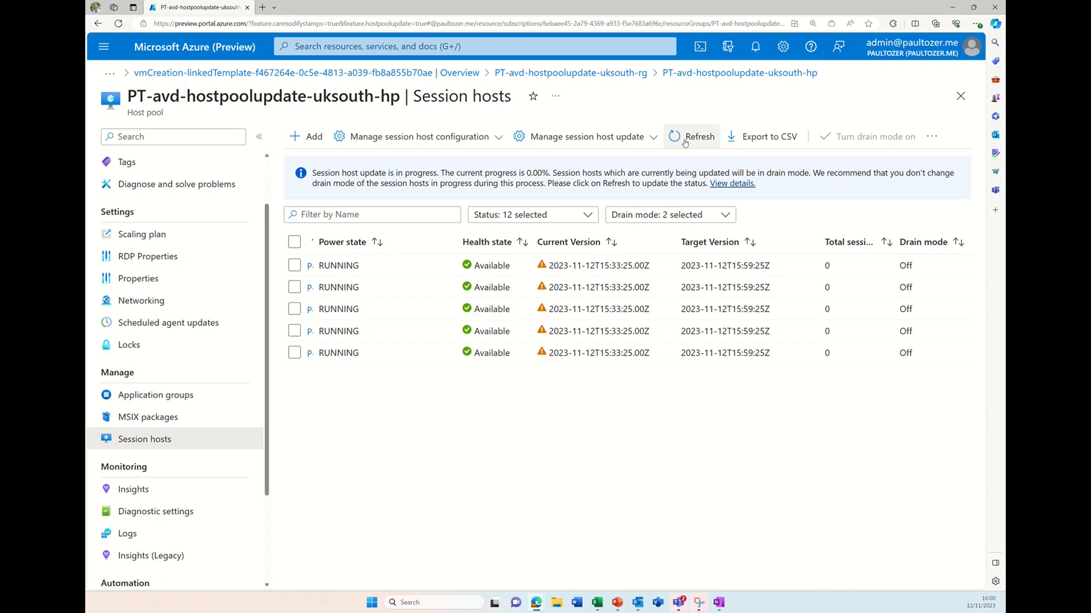
# Step: Check the resource group for newly created session host resources, and return to the session hosts of host pool PT-avd-hostpoolupdate-uksouth-hp
pyautogui.click(598, 73)
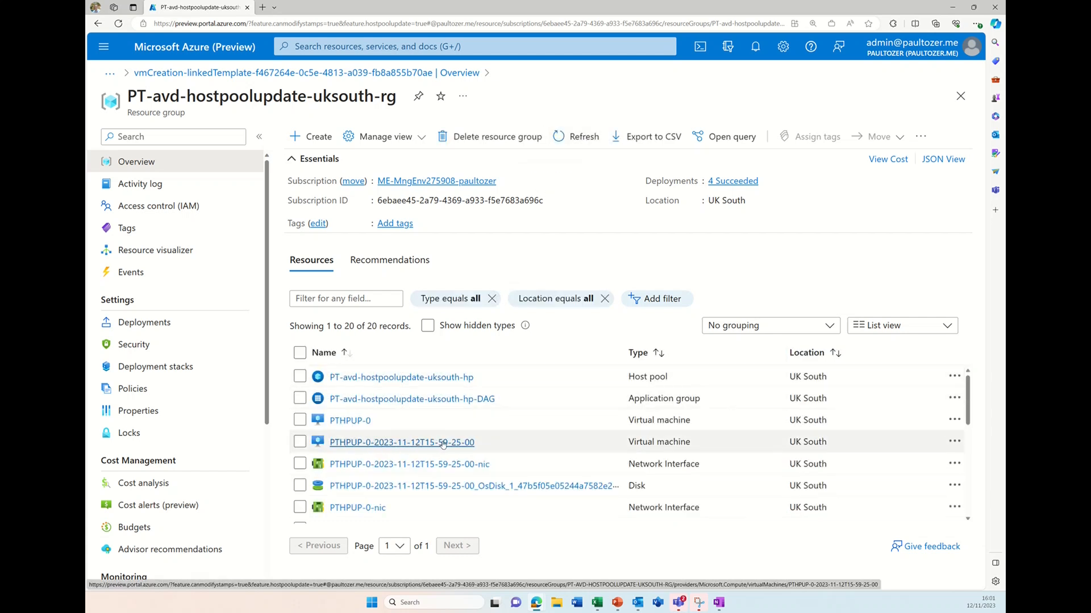
pyautogui.scroll(-1, 443, 444)
pyautogui.scroll(1, 403, 390)
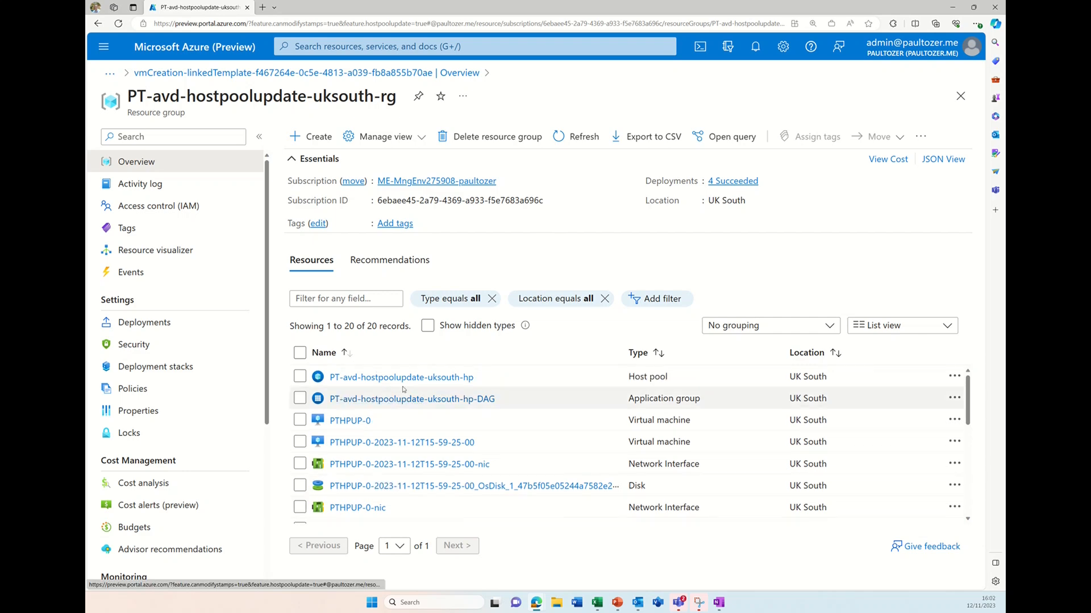
pyautogui.click(402, 378)
pyautogui.click(154, 506)
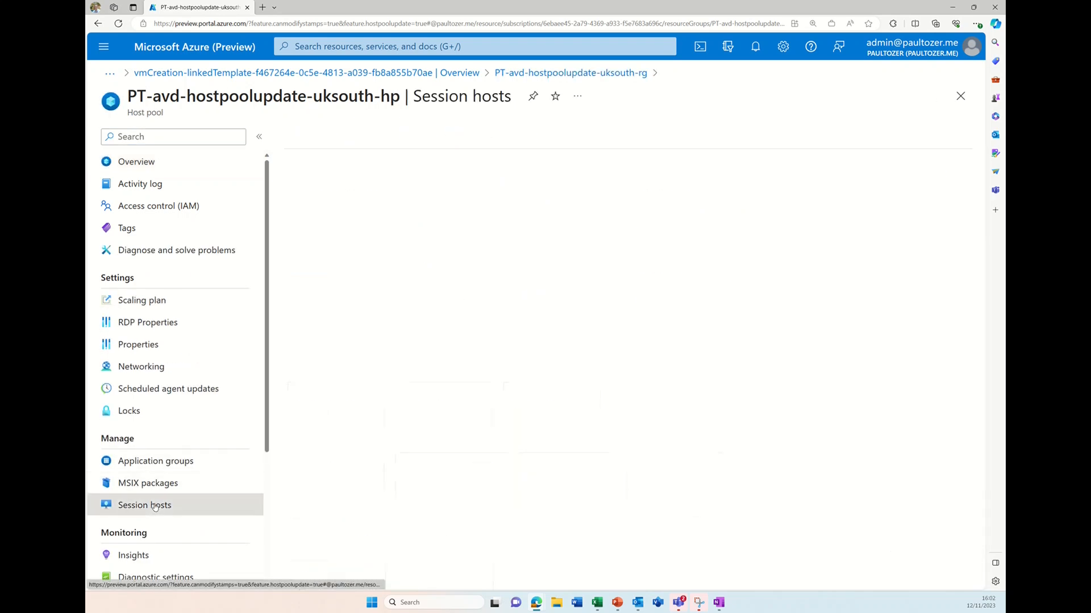
# Step: Refresh the session host list repeatedly to follow the update progress, health state, current version and drain mode of the hosts
pyautogui.click(676, 138)
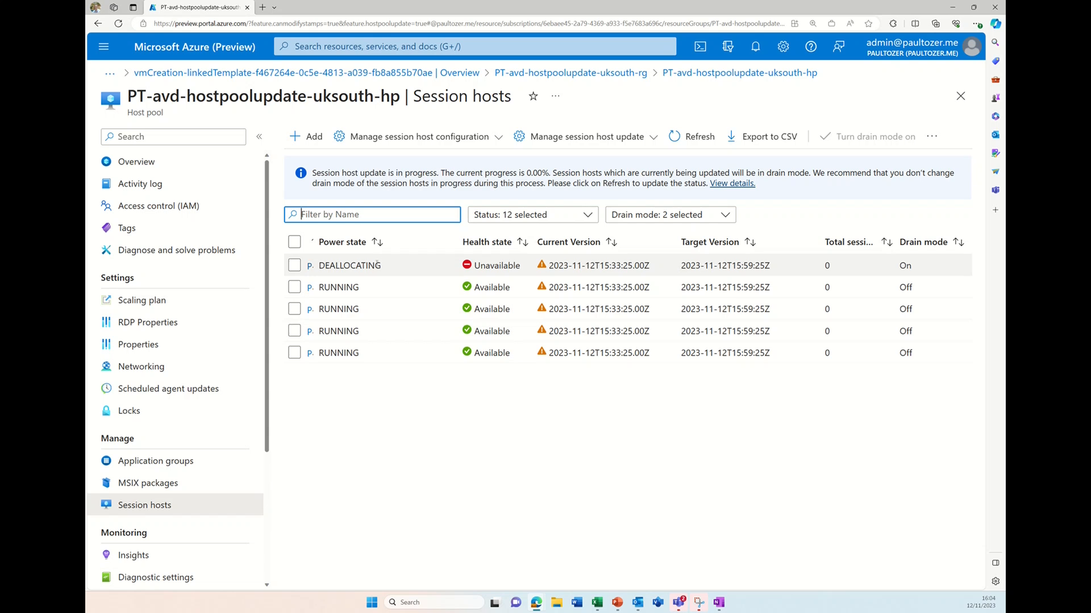
pyautogui.click(682, 139)
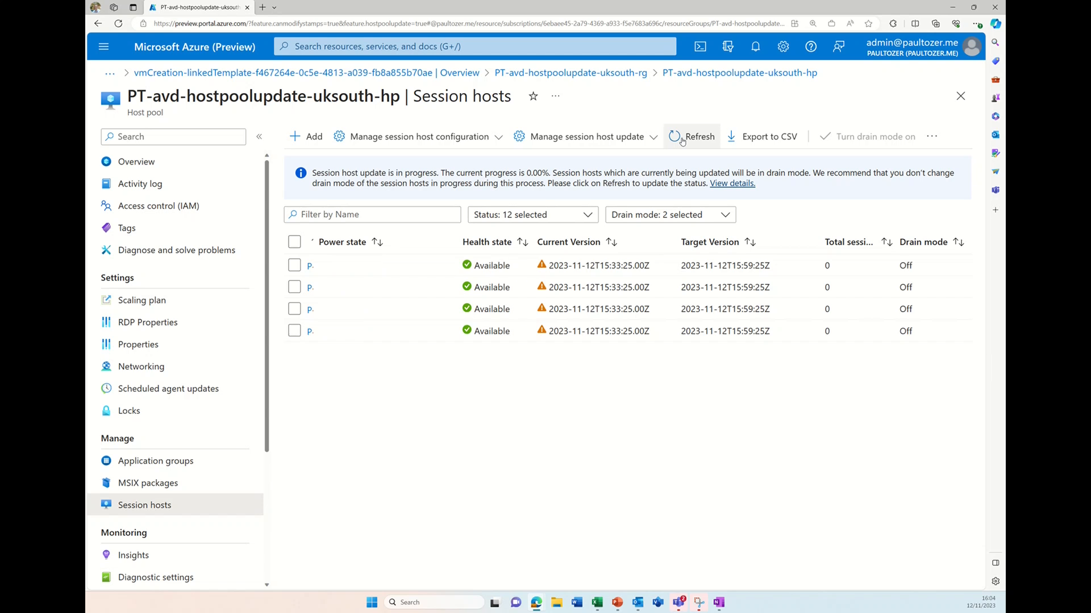
pyautogui.click(687, 138)
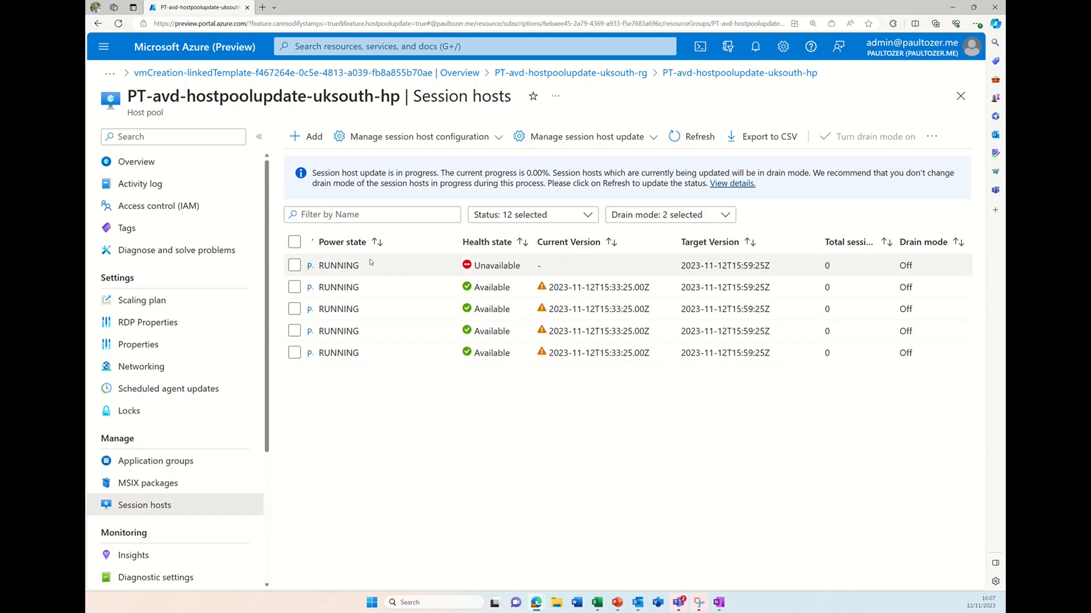
pyautogui.click(690, 139)
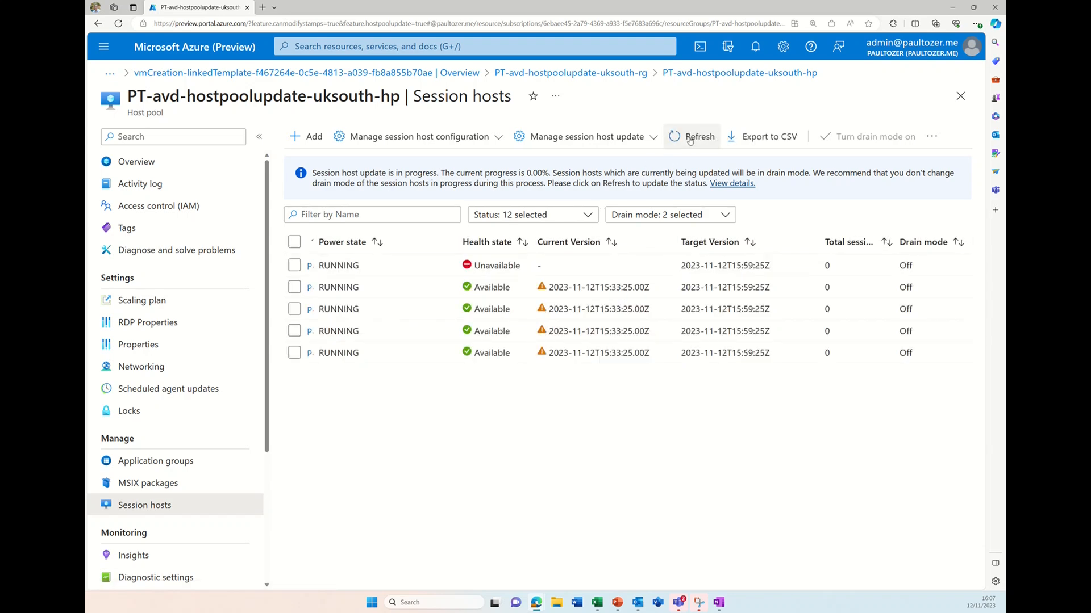
pyautogui.click(690, 139)
pyautogui.click(690, 140)
pyautogui.click(690, 139)
pyautogui.click(690, 139)
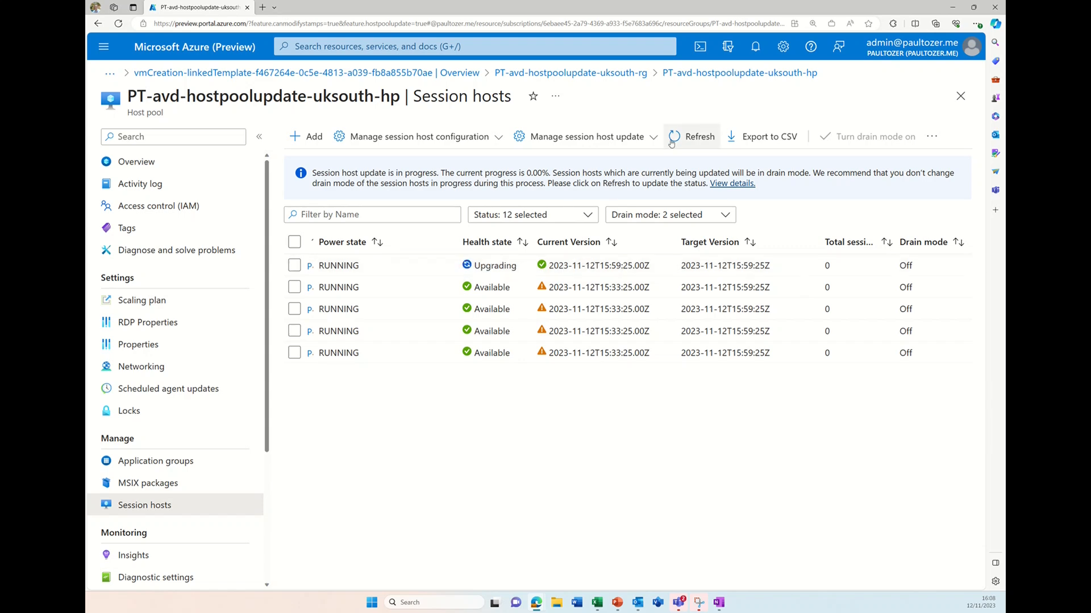
pyautogui.click(694, 140)
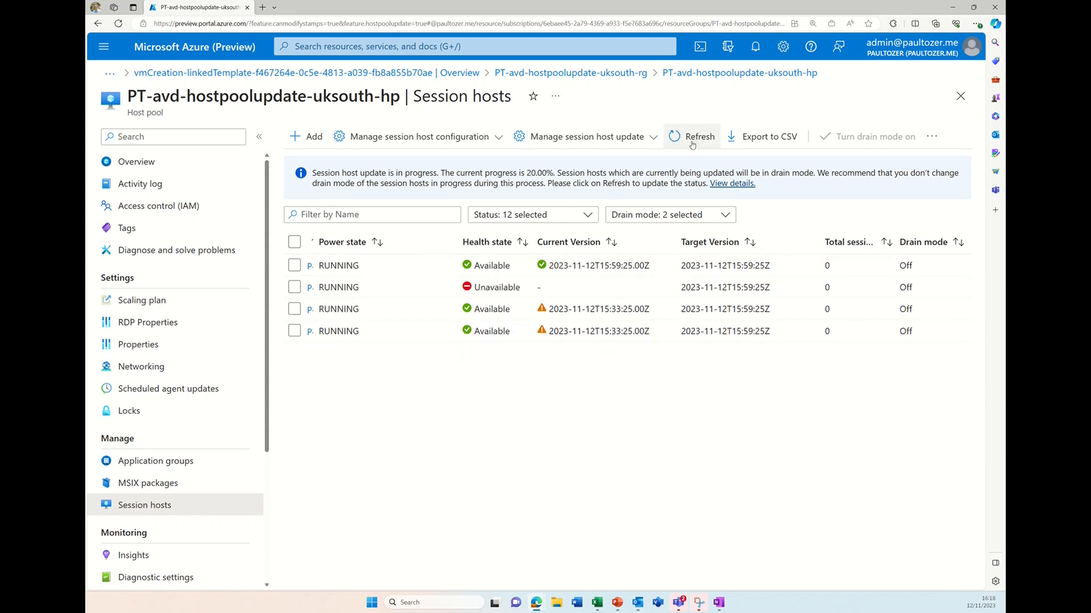
pyautogui.click(691, 142)
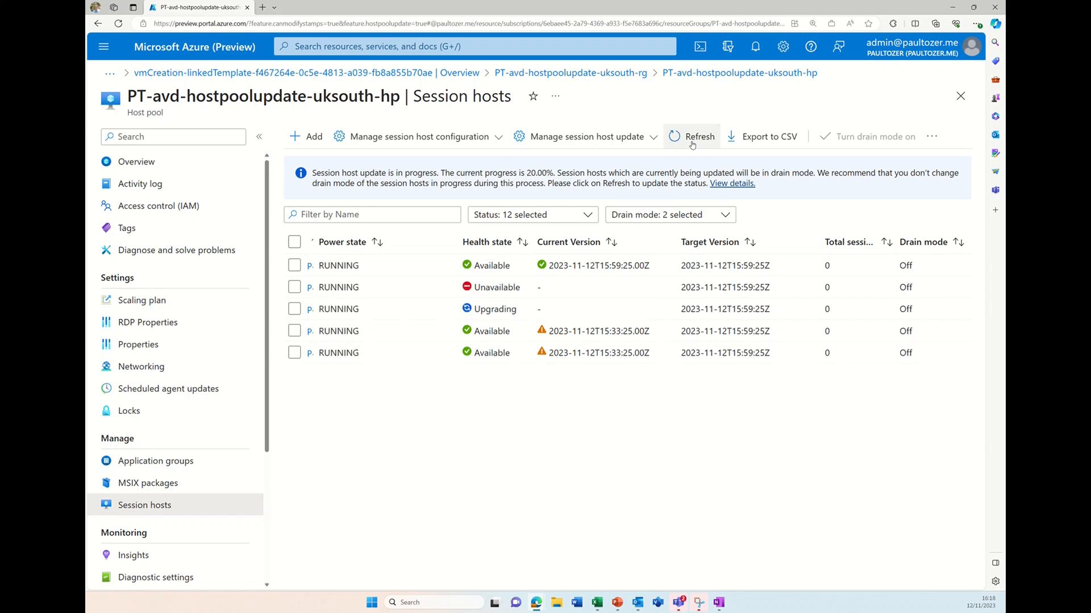
pyautogui.click(698, 143)
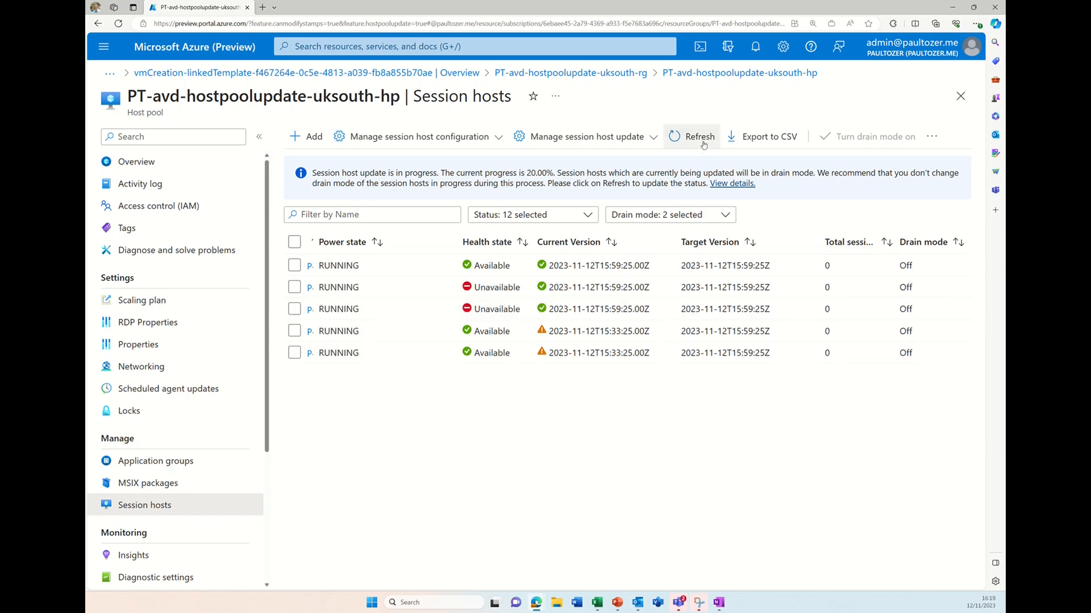
pyautogui.click(690, 139)
pyautogui.click(679, 137)
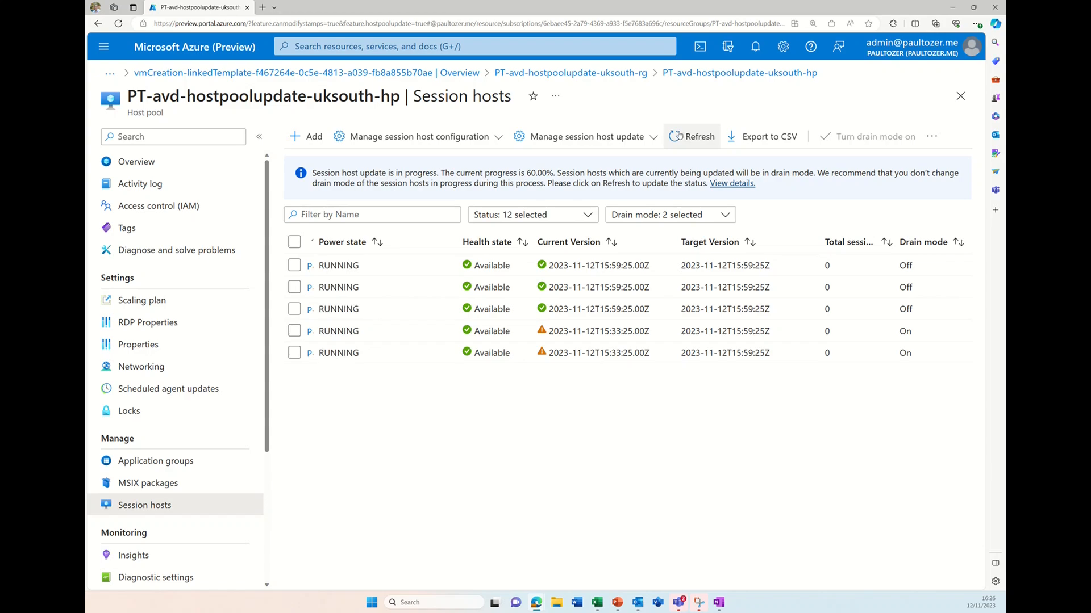
pyautogui.click(681, 138)
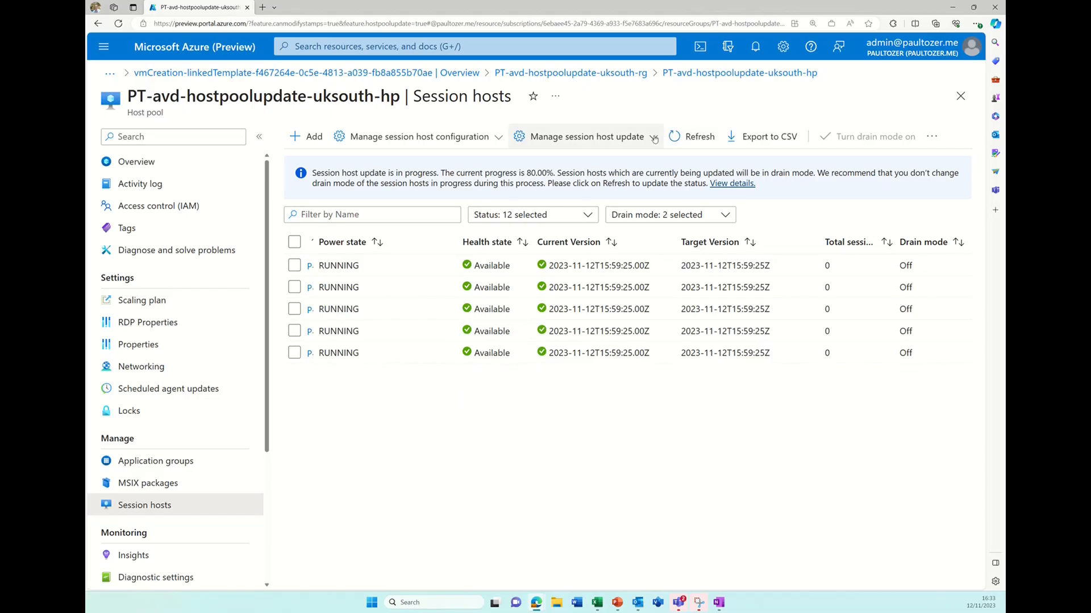
pyautogui.click(654, 139)
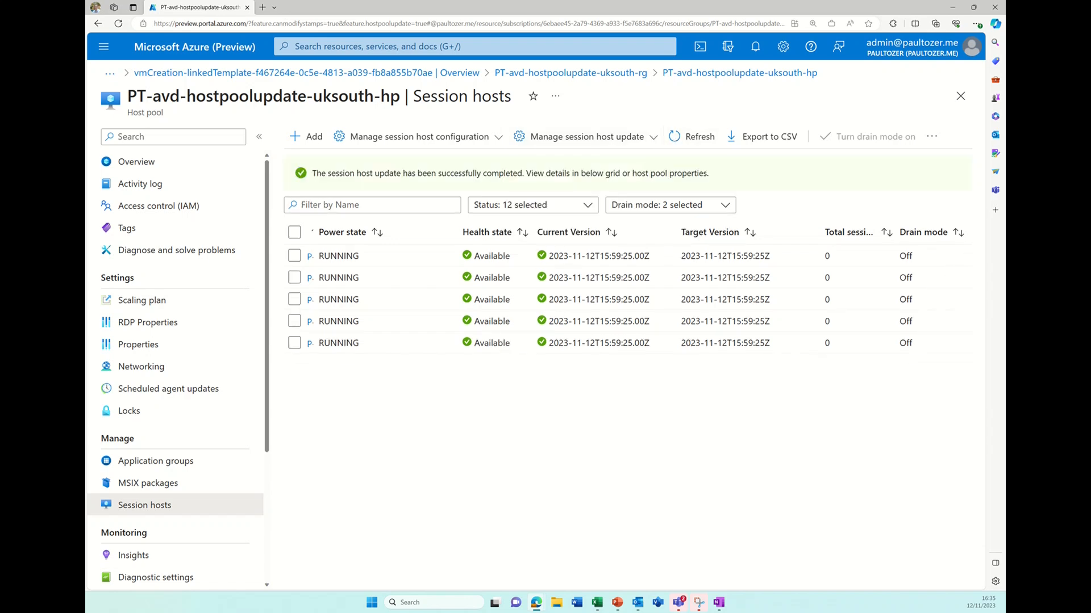
# Step: Force delete the old virtual machine PTHPUP-0 from the resource group together with its OS disk and network interface, confirming with its name
pyautogui.click(570, 72)
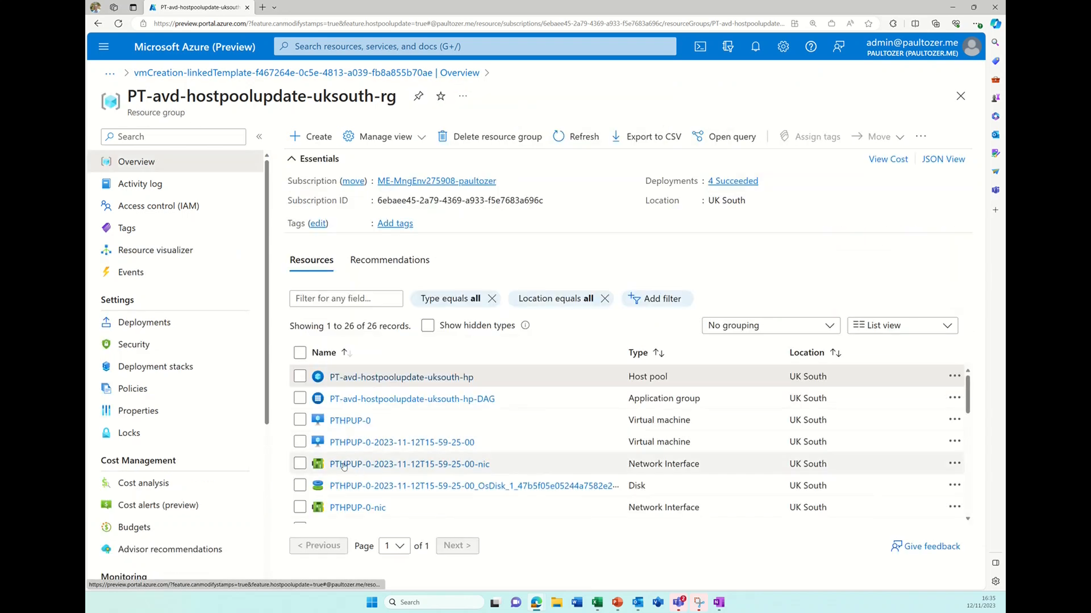
pyautogui.click(350, 420)
pyautogui.click(699, 138)
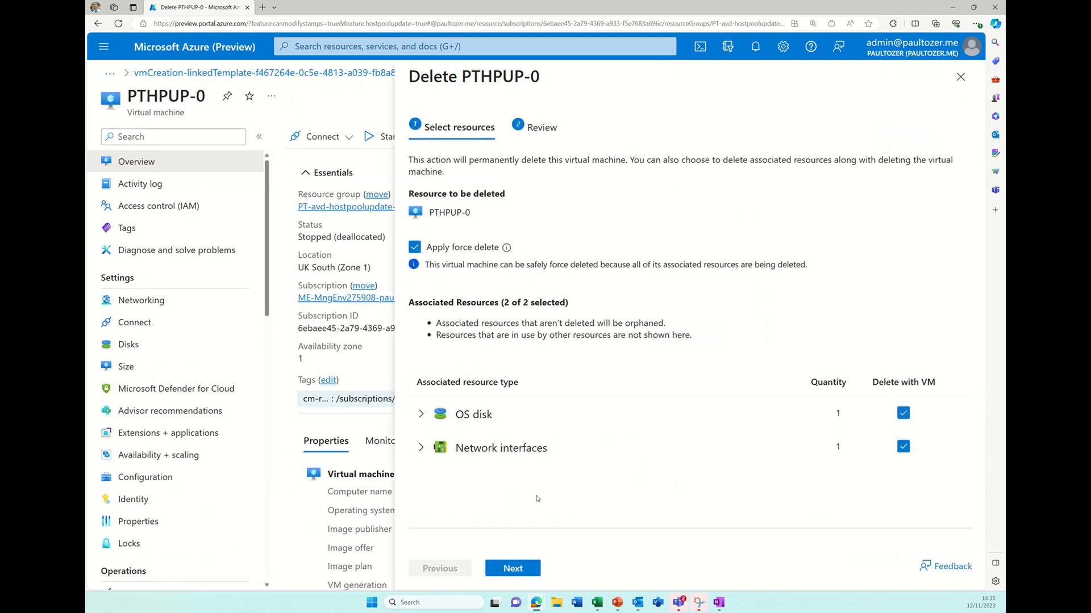
pyautogui.click(513, 568)
pyautogui.write('PTHPUP-0')
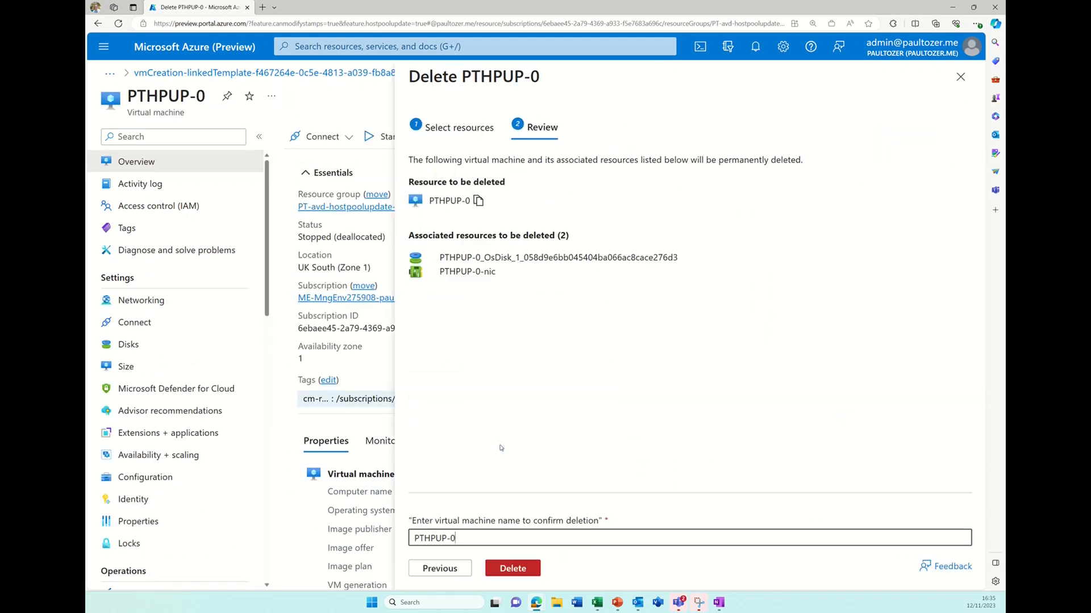
pyautogui.click(513, 568)
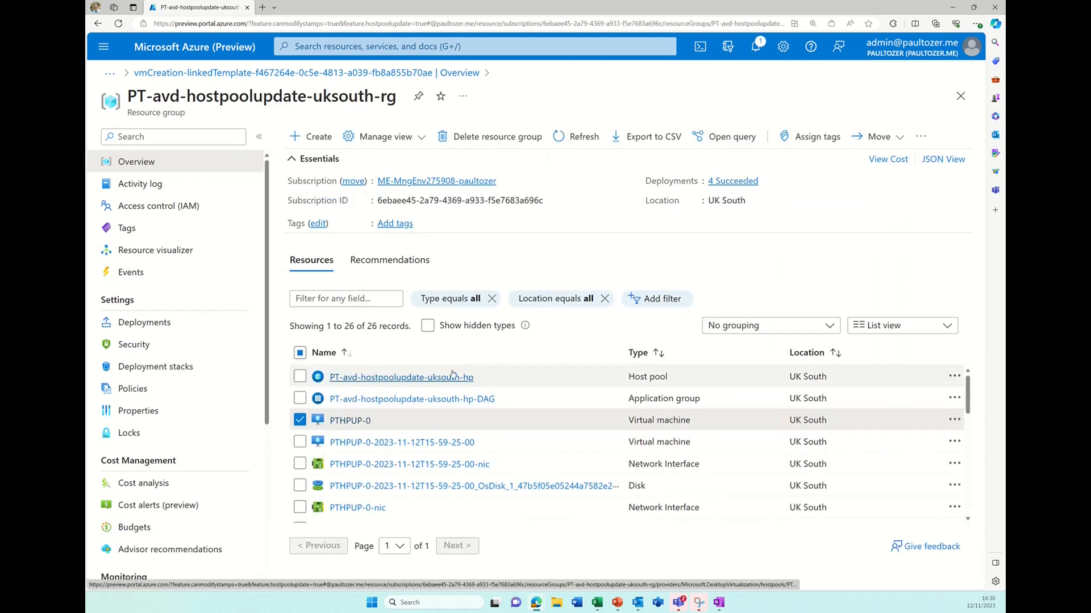